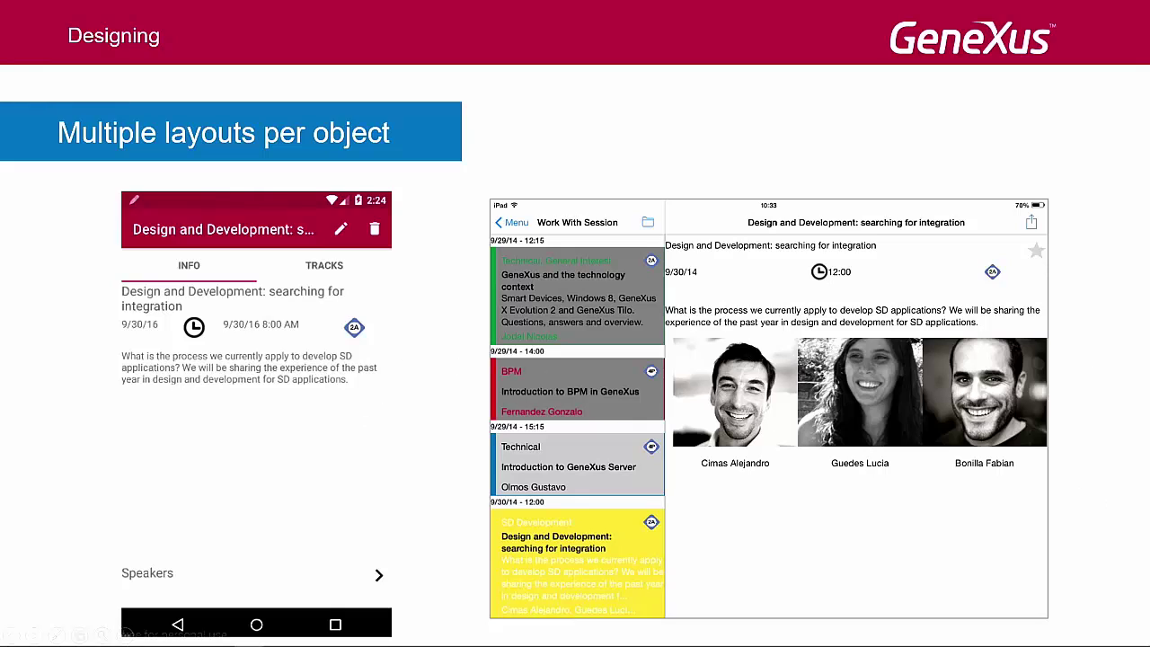
key(Right)
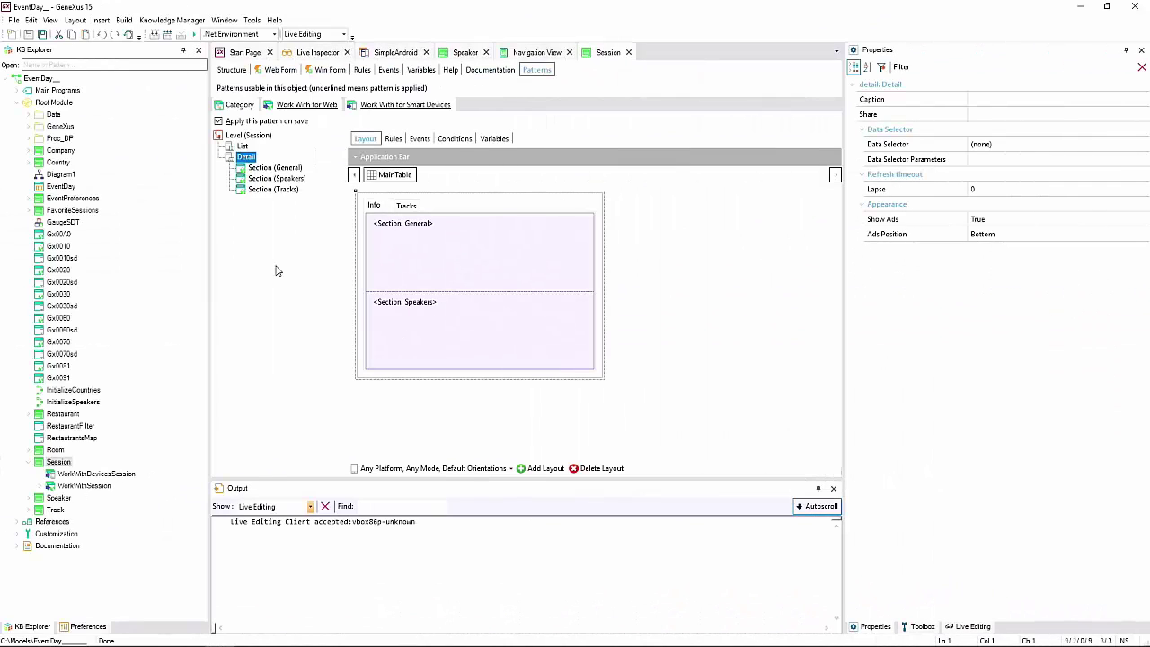
Step: Examine the Info and Tracks tab pages of the Session detail layout and the list of its defined layouts
click(367, 181)
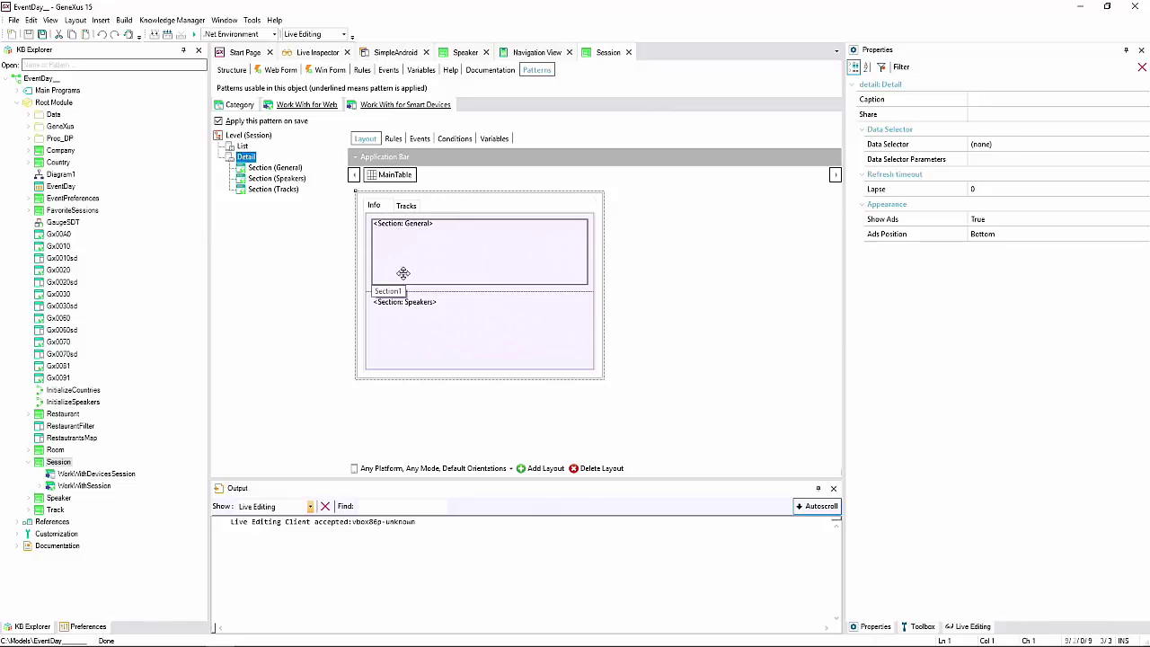
click(409, 208)
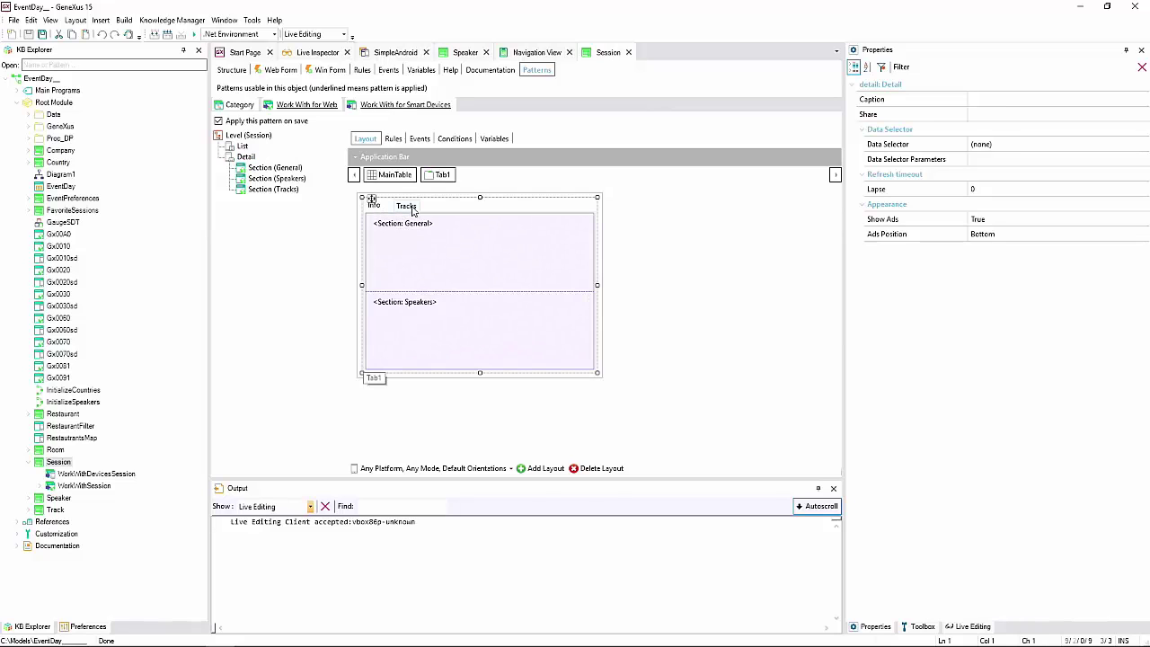
click(409, 207)
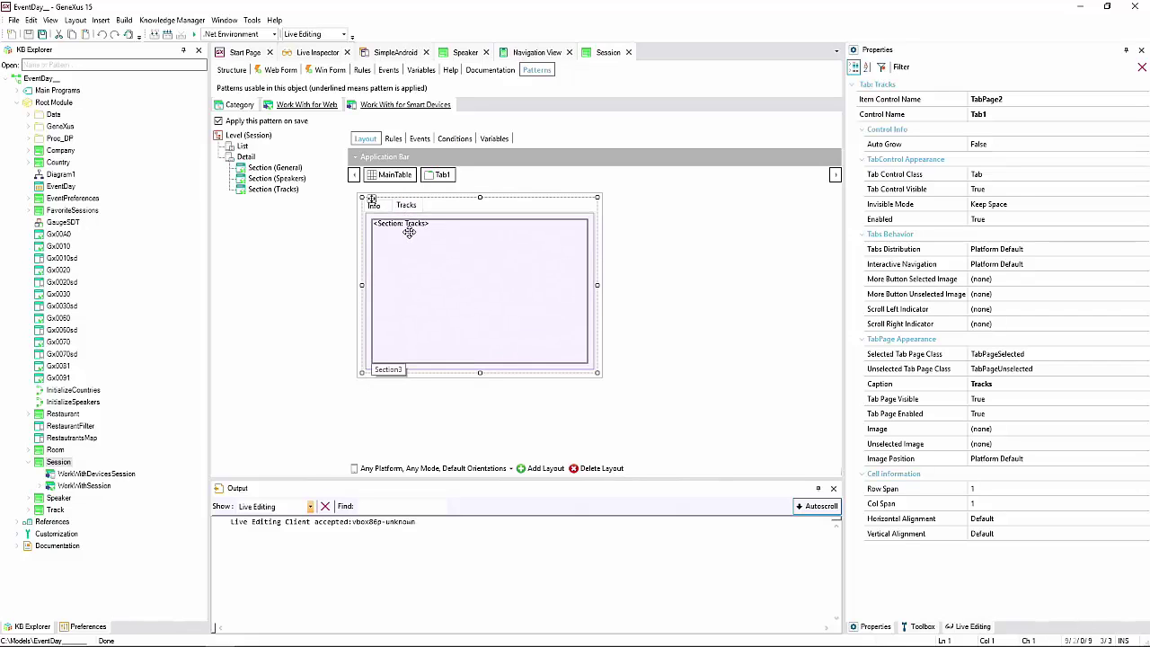
click(379, 207)
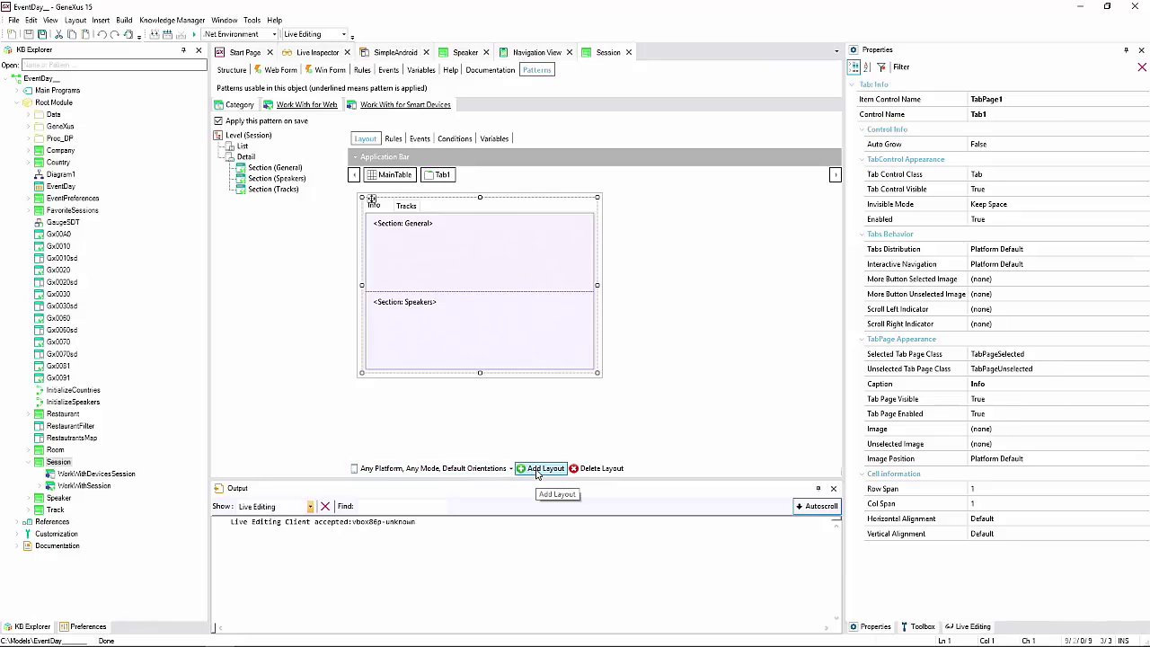
click(486, 468)
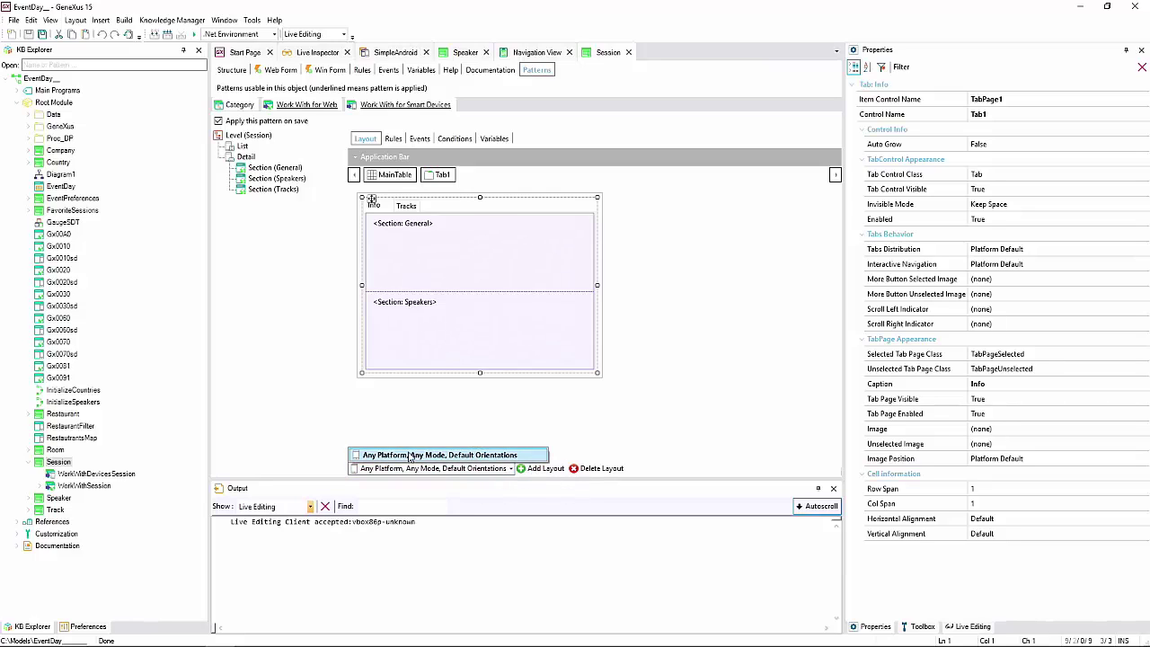
click(451, 432)
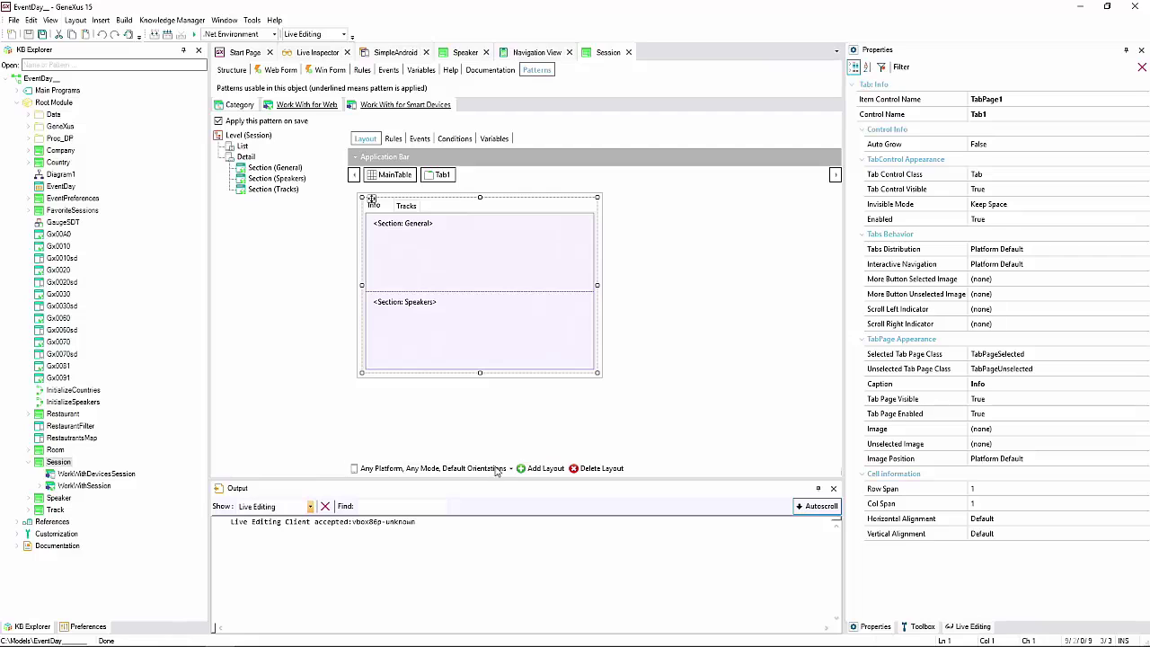
Step: Begin a new layout for the Session detail and set its type to Android, Phone and Any Mode
click(544, 472)
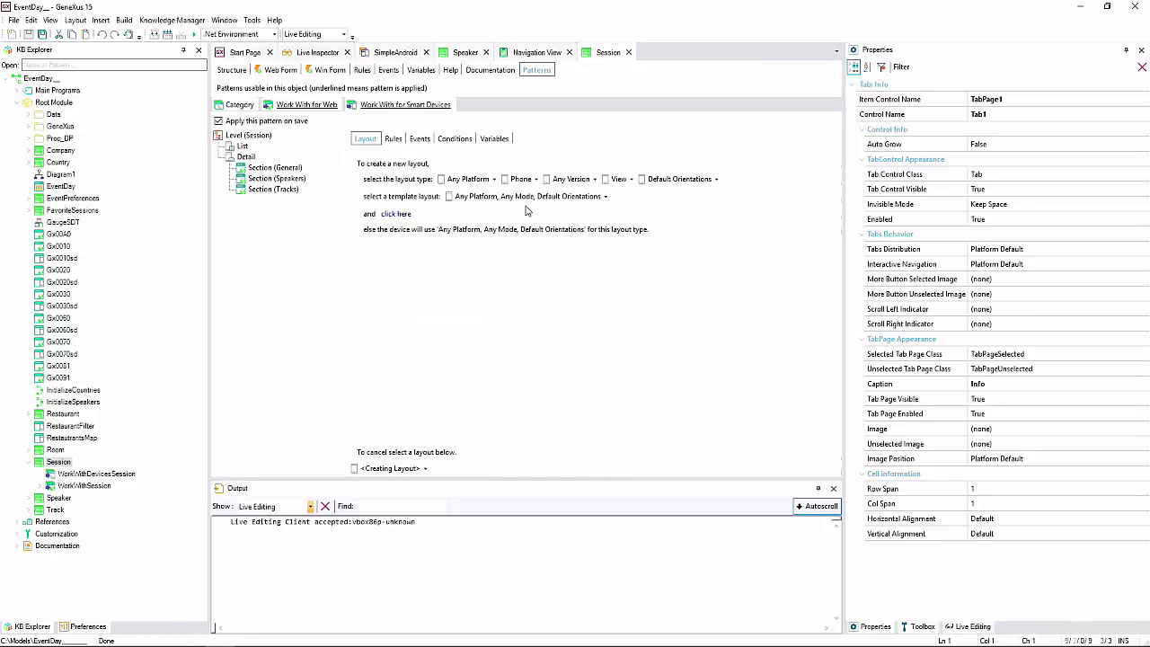
click(468, 179)
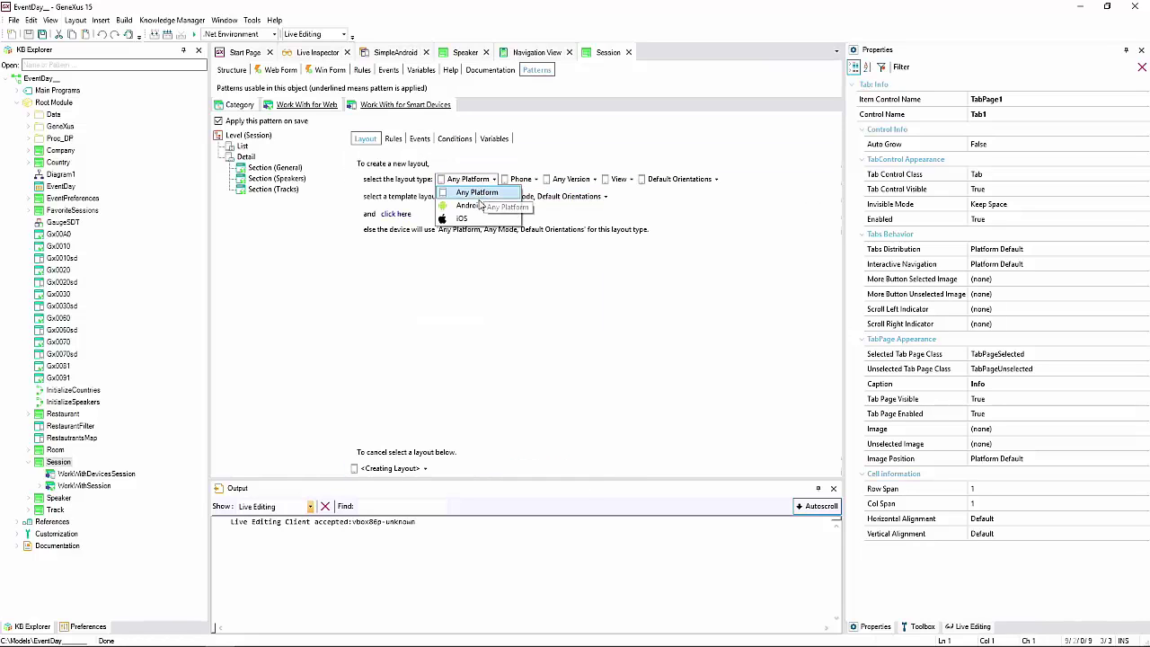
click(480, 206)
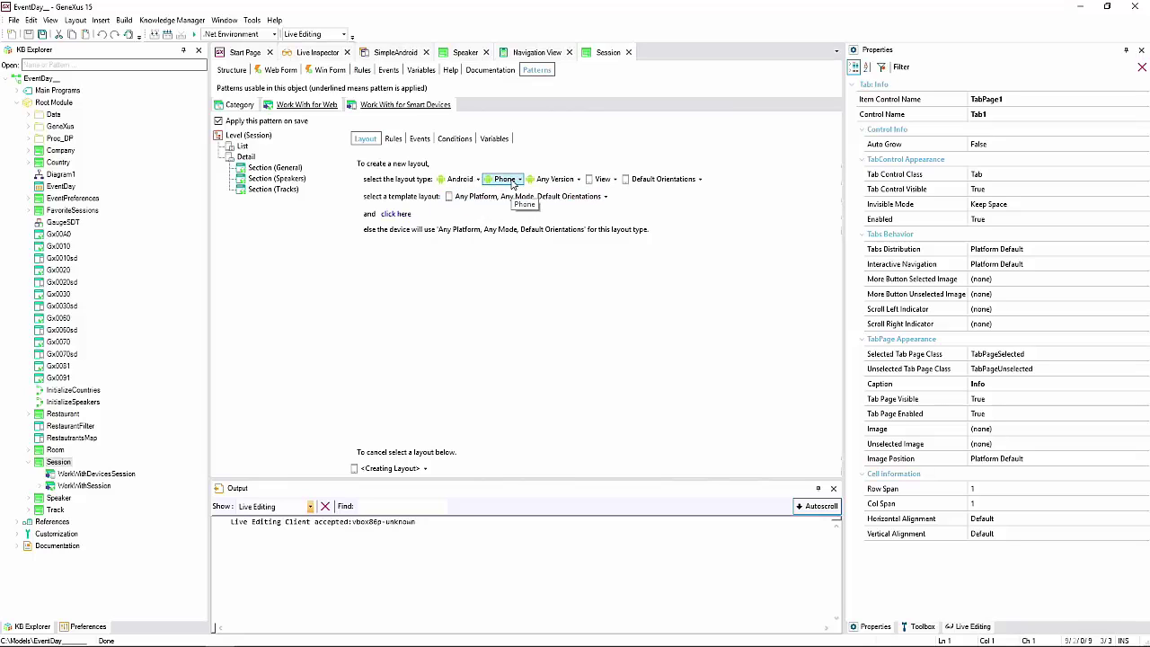
click(510, 179)
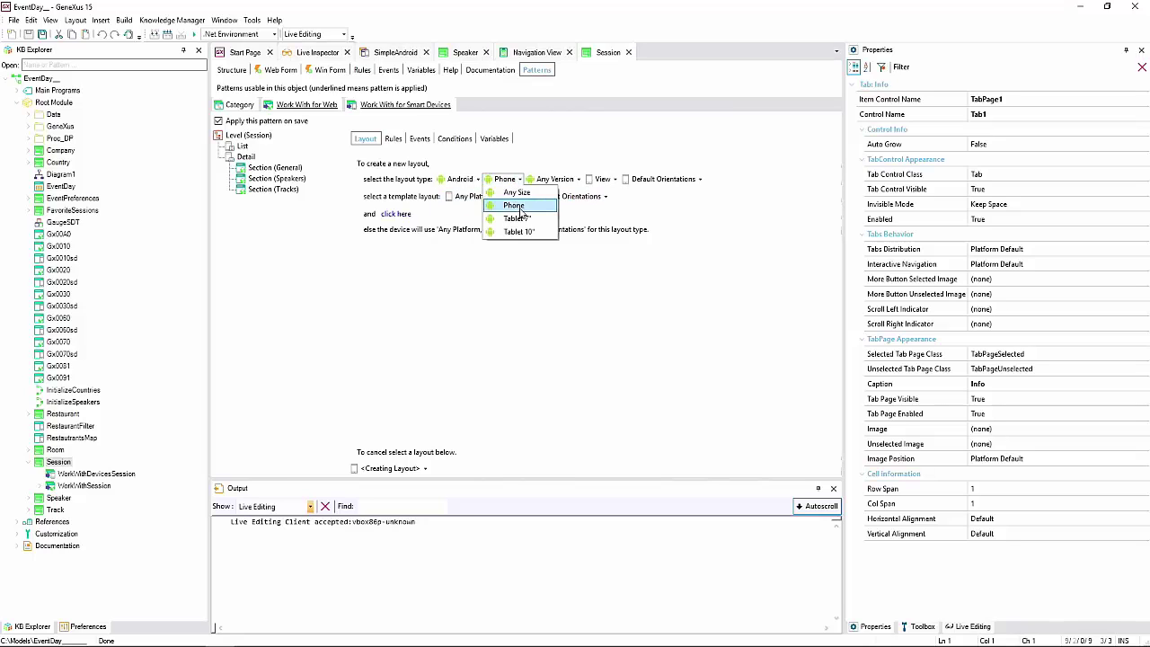
click(518, 206)
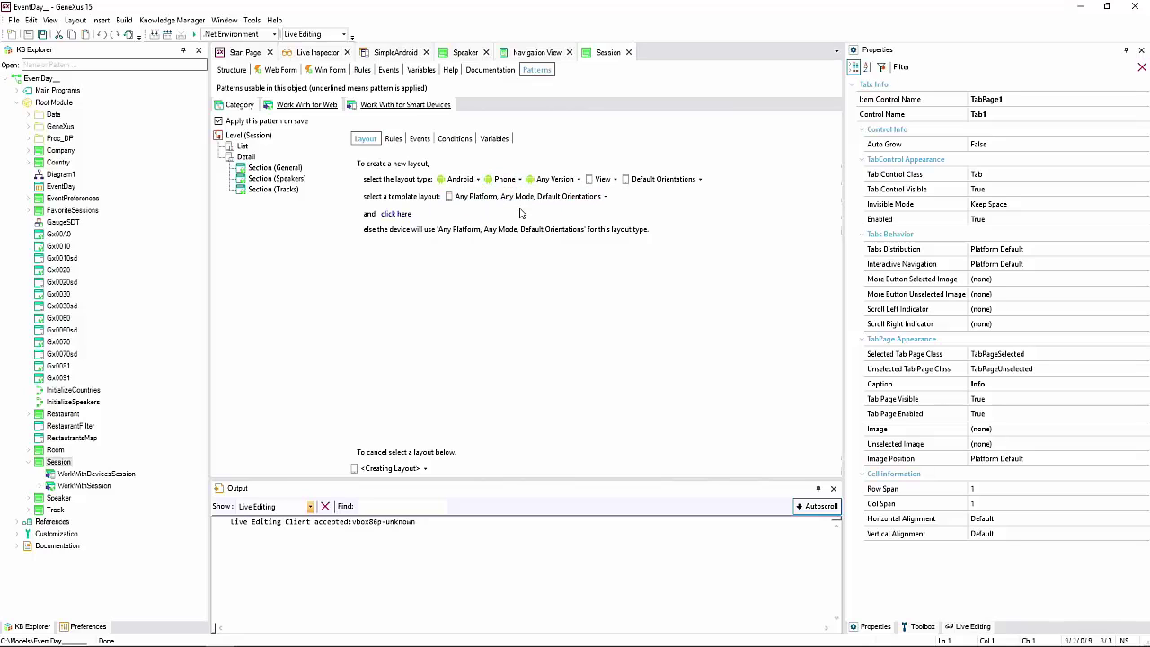
click(600, 180)
click(602, 191)
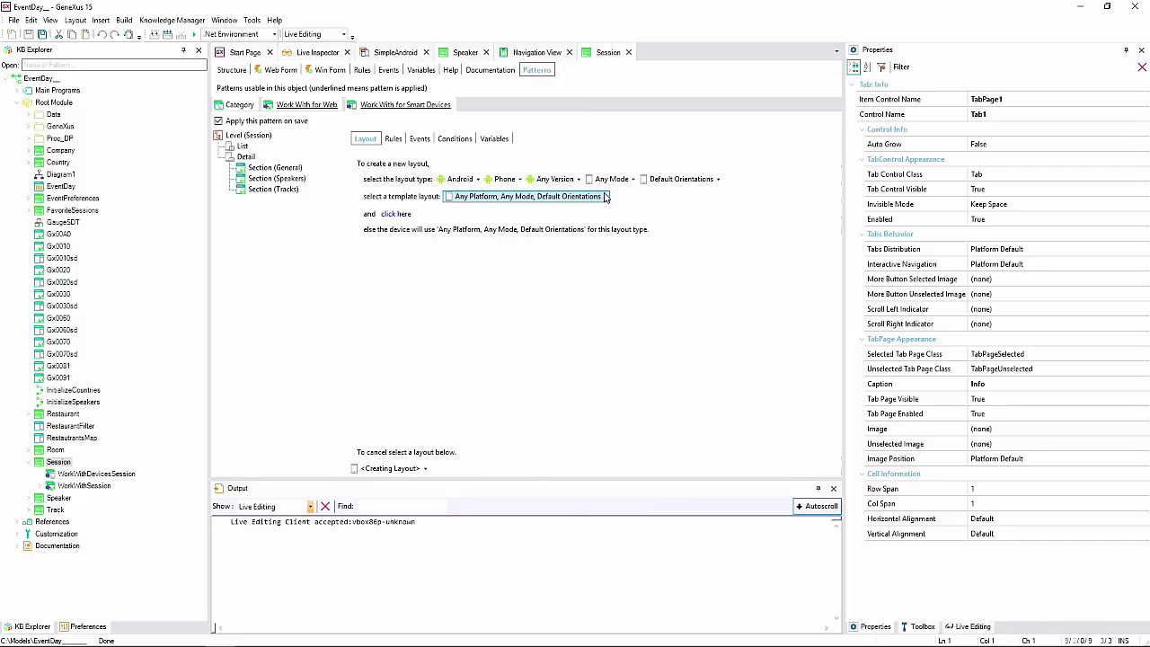
Step: Create the layout with Default Orientations, using the "Any Platform, Any Mode, Default Orientations" layout as its template
click(688, 182)
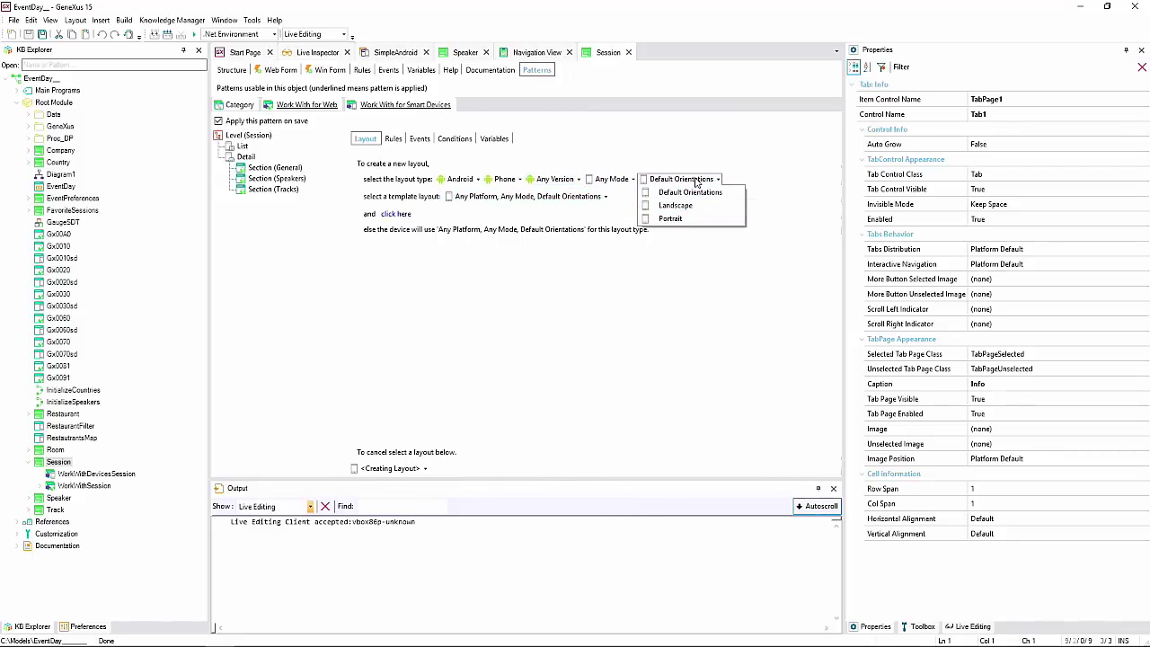
click(686, 280)
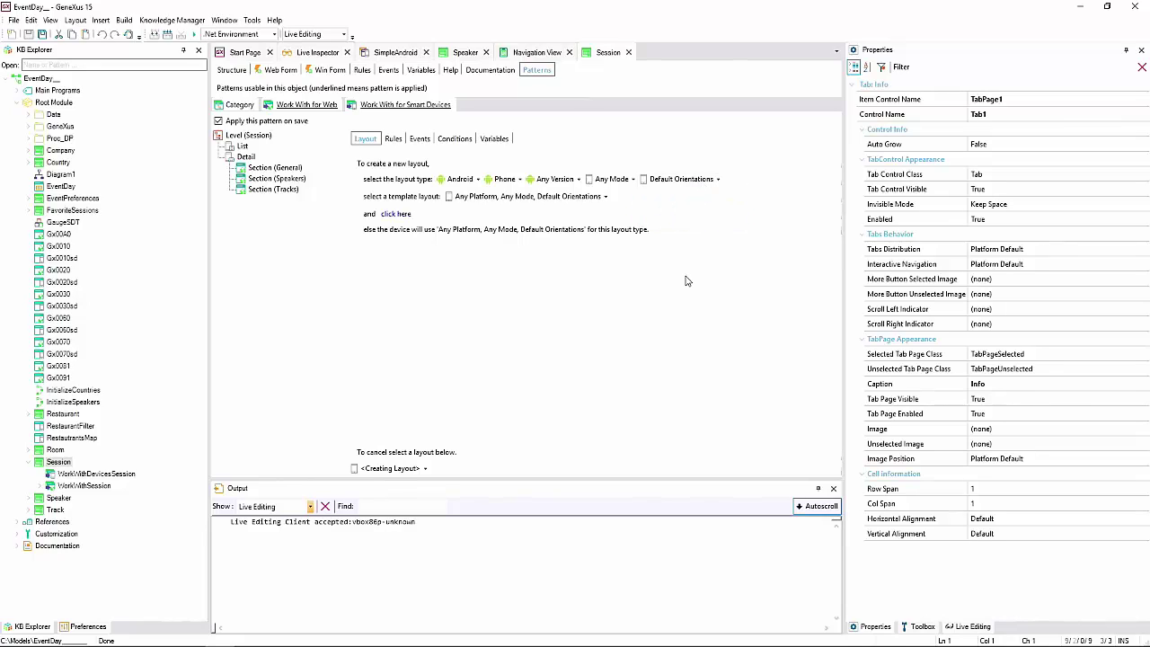
click(597, 198)
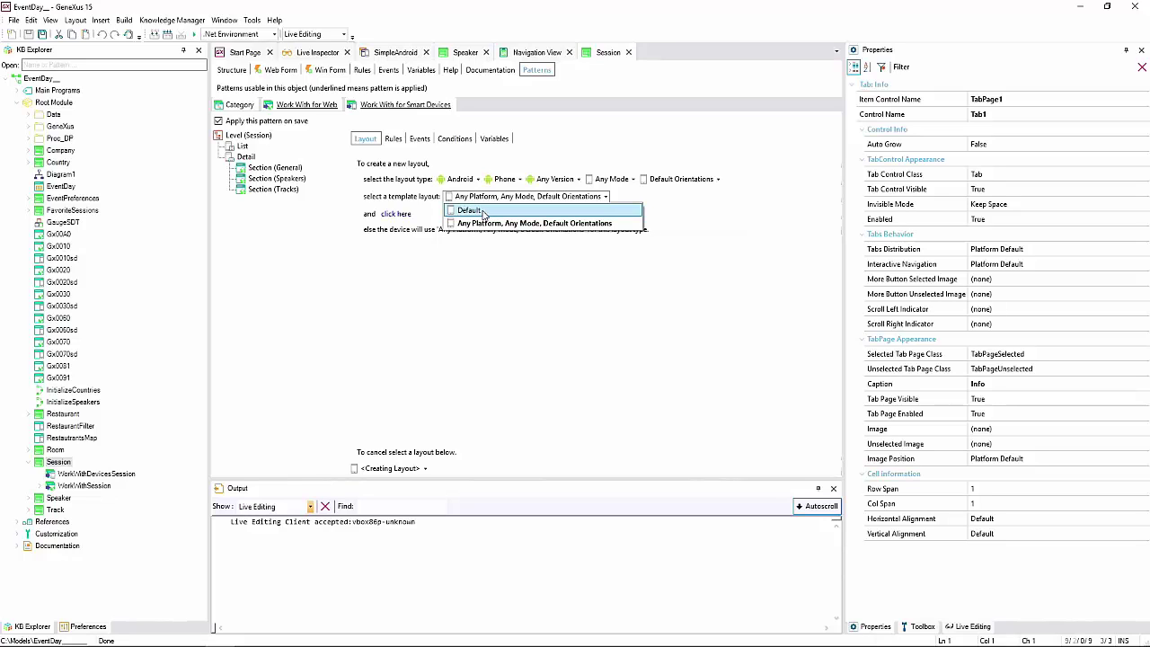
click(578, 225)
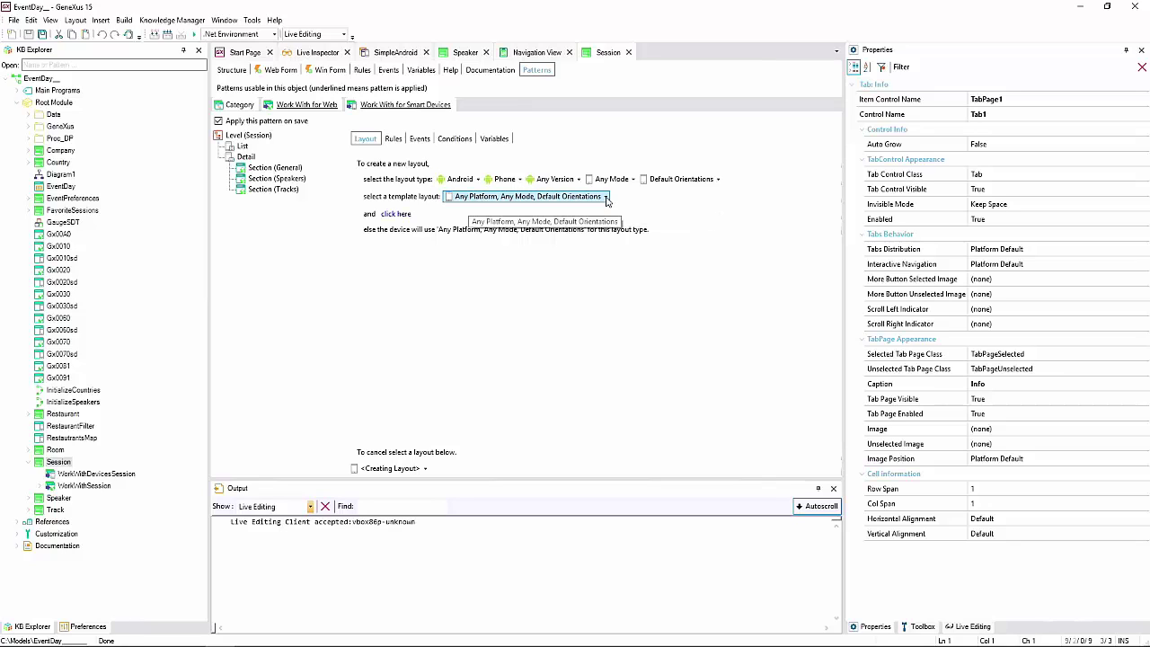
click(394, 216)
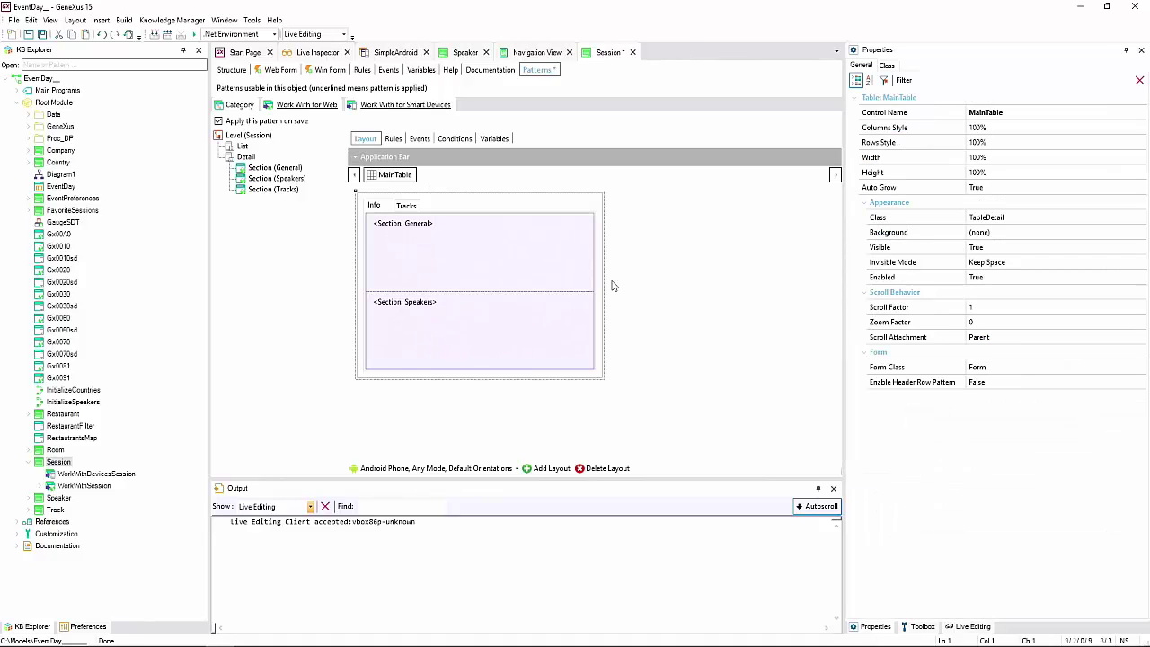
Step: Switch from the Android Phone layout to the "Any Platform, Any Mode, Default Orientations" layout
click(476, 468)
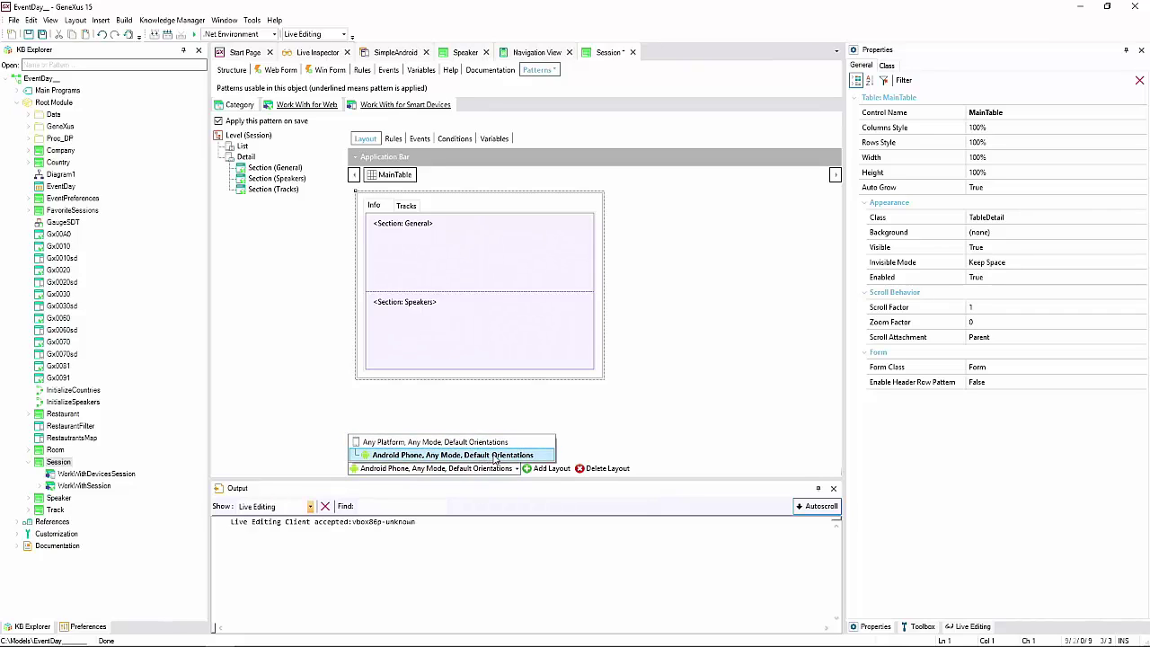
click(495, 442)
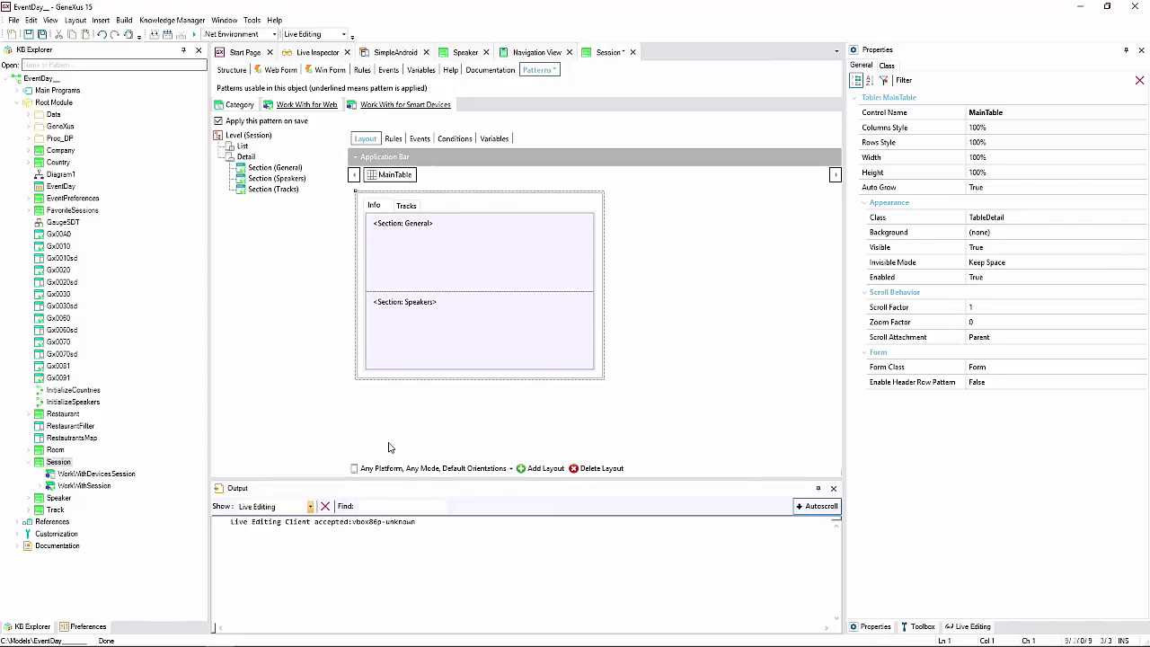
click(467, 468)
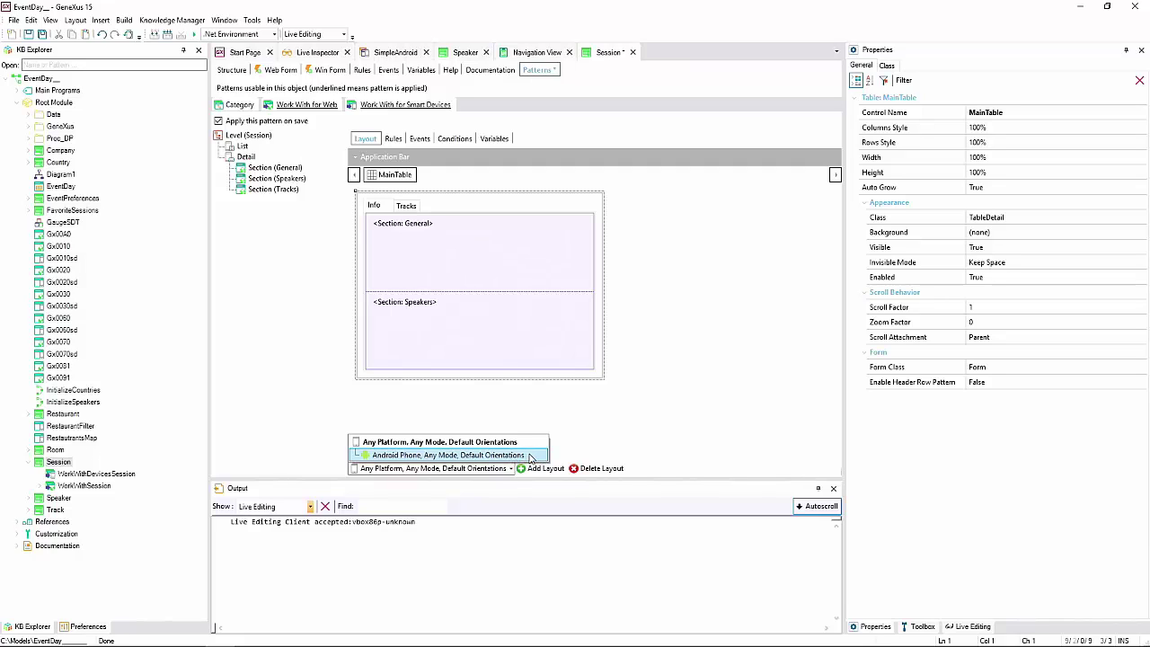
click(433, 442)
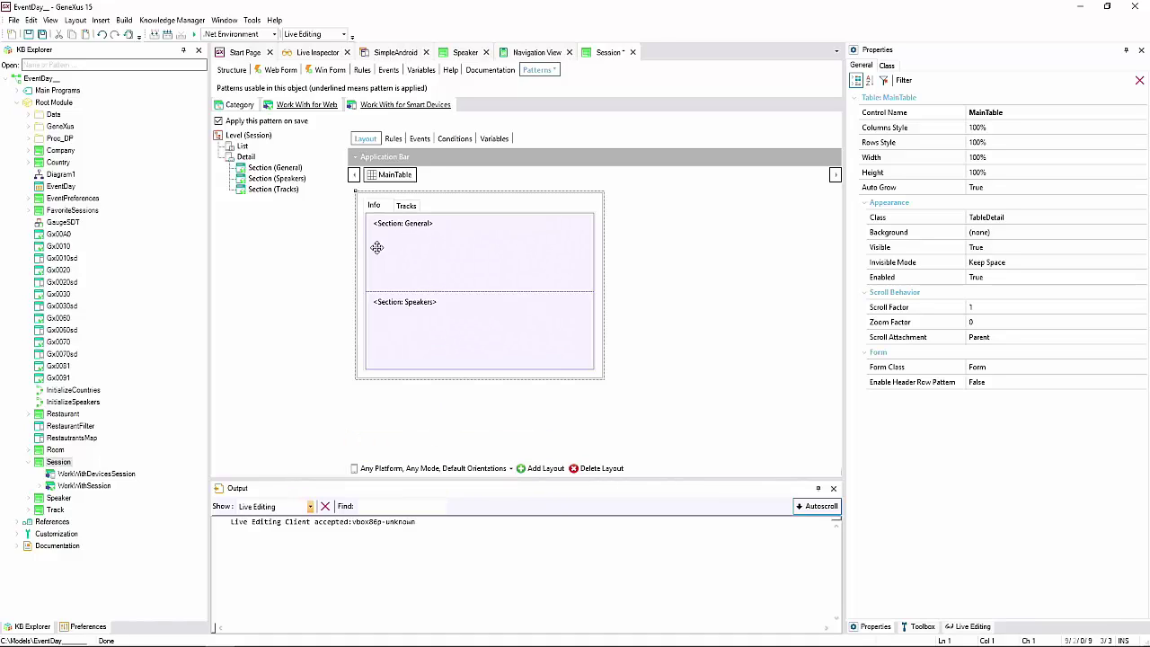
Step: Replace the tab control holding Info and Tracks with an AllSectionsContent control in the main table
click(374, 205)
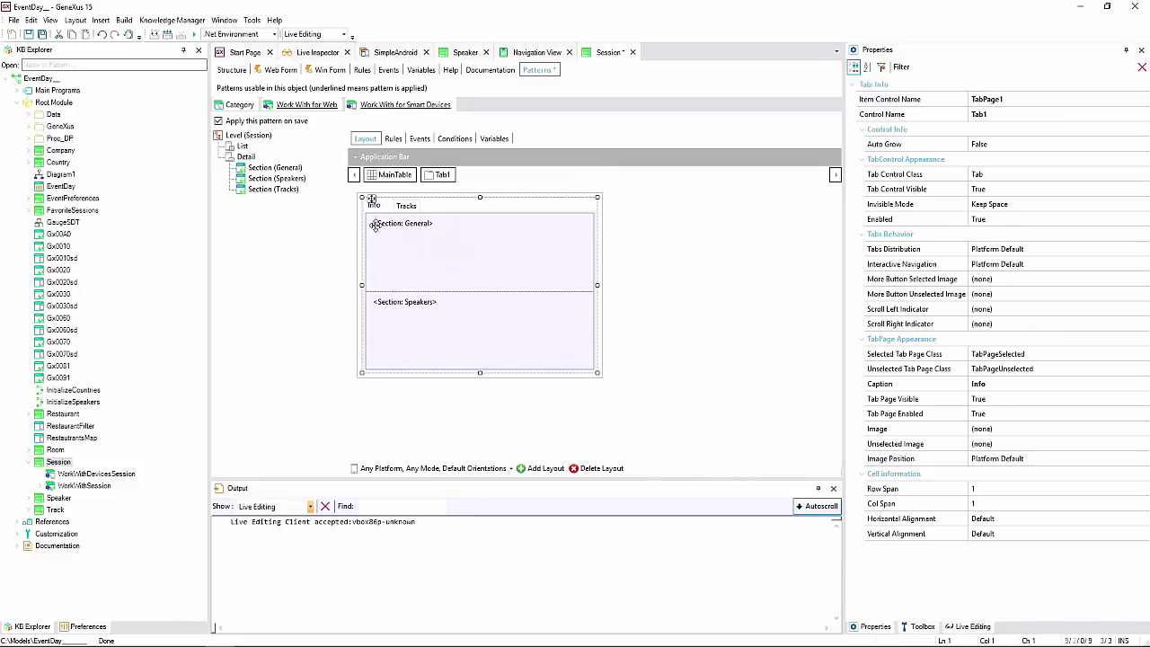
click(371, 198)
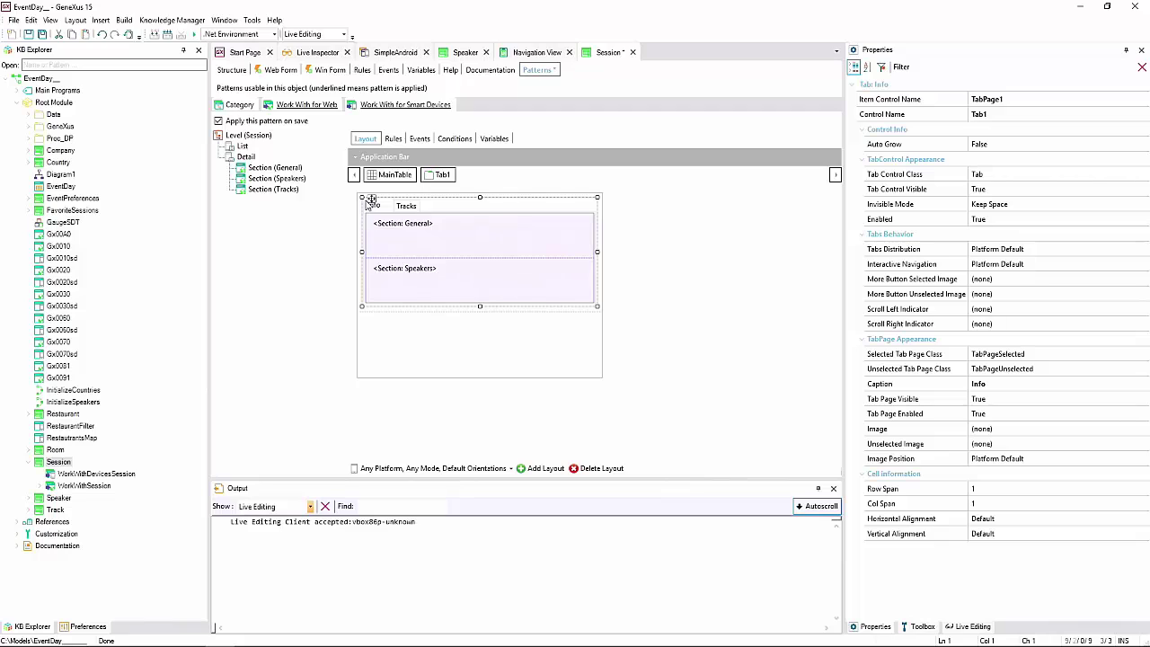
key(Delete)
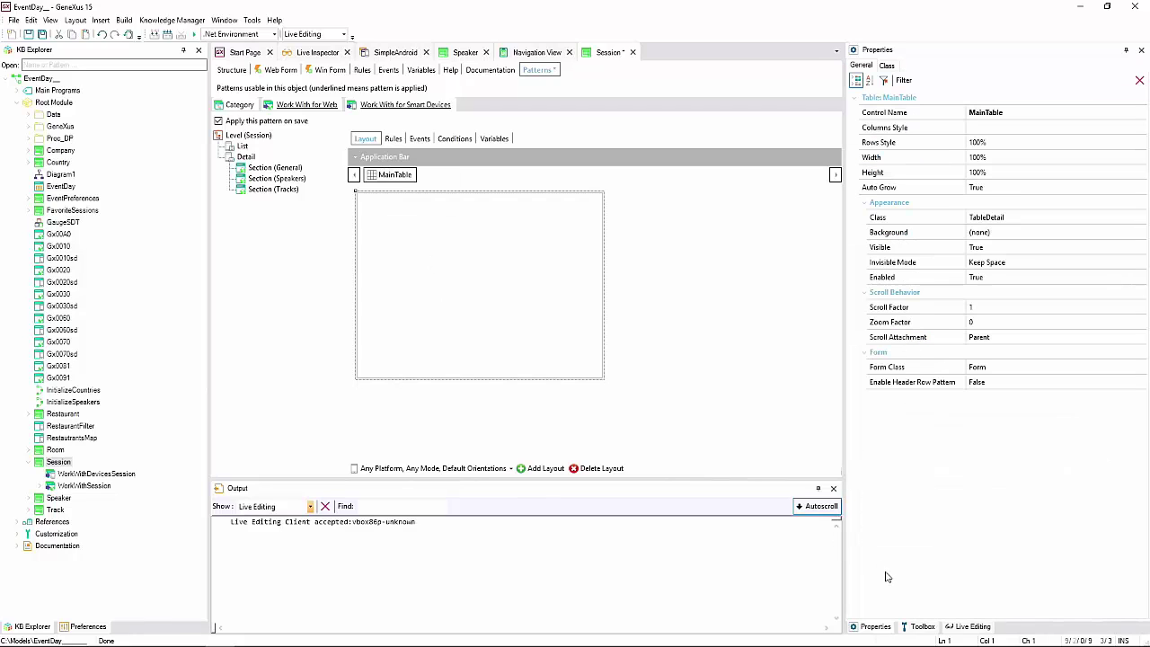
click(919, 626)
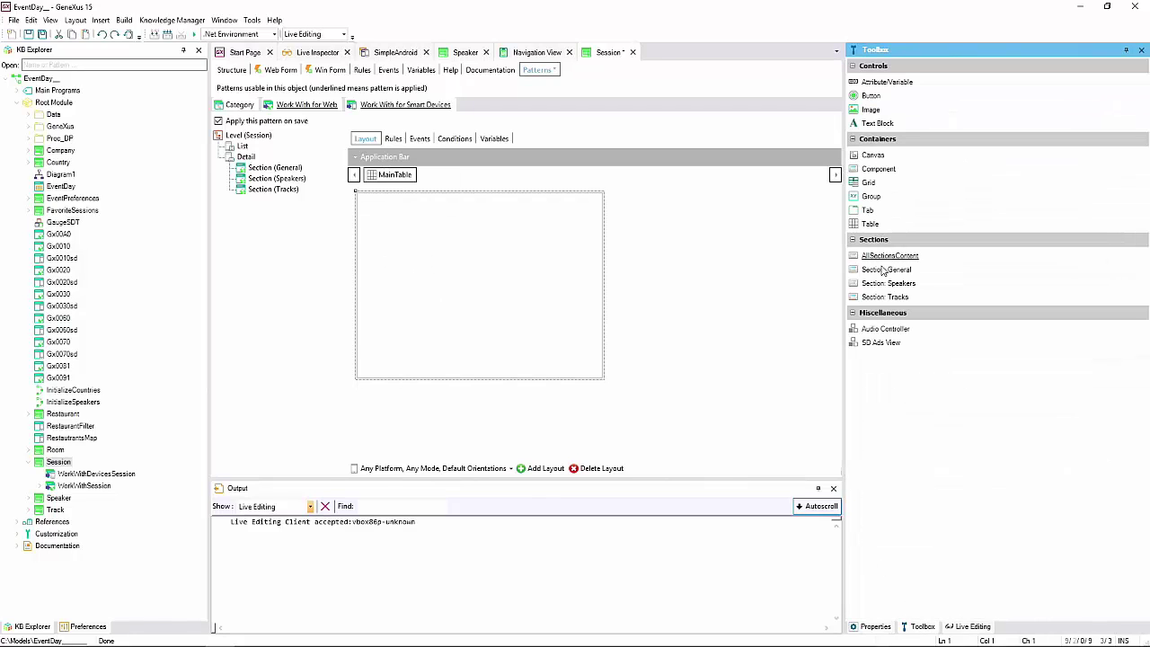
drag(889, 256, 488, 247)
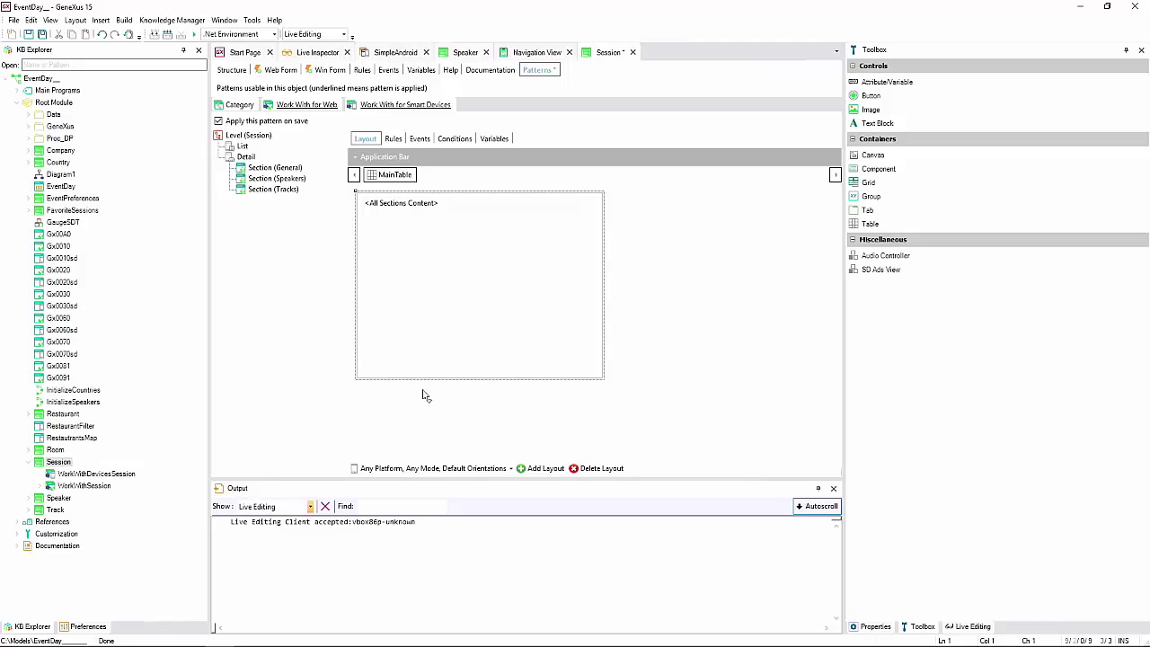
Step: Check which Display options are available for the All Sections Content control
click(400, 209)
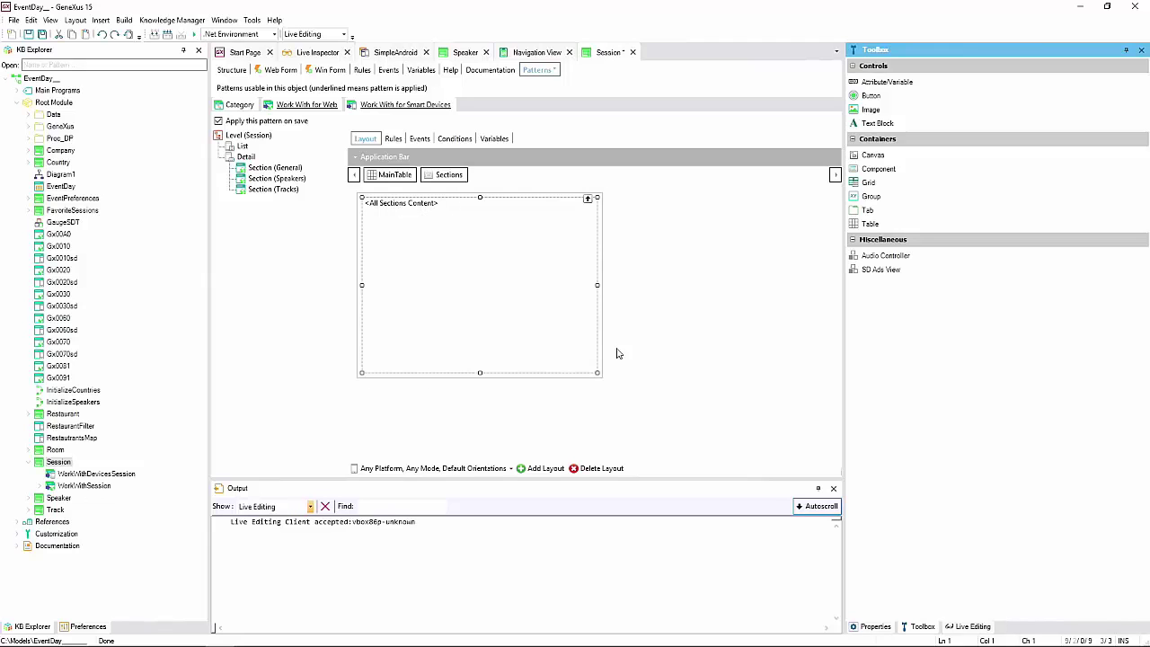
click(886, 627)
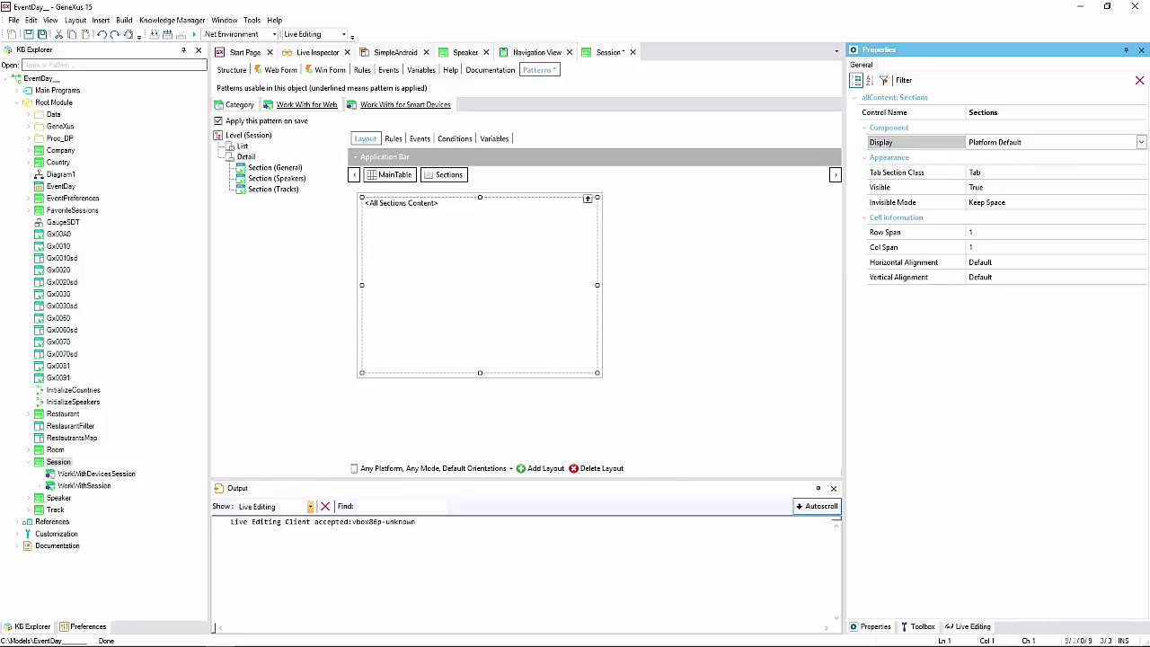
click(1139, 142)
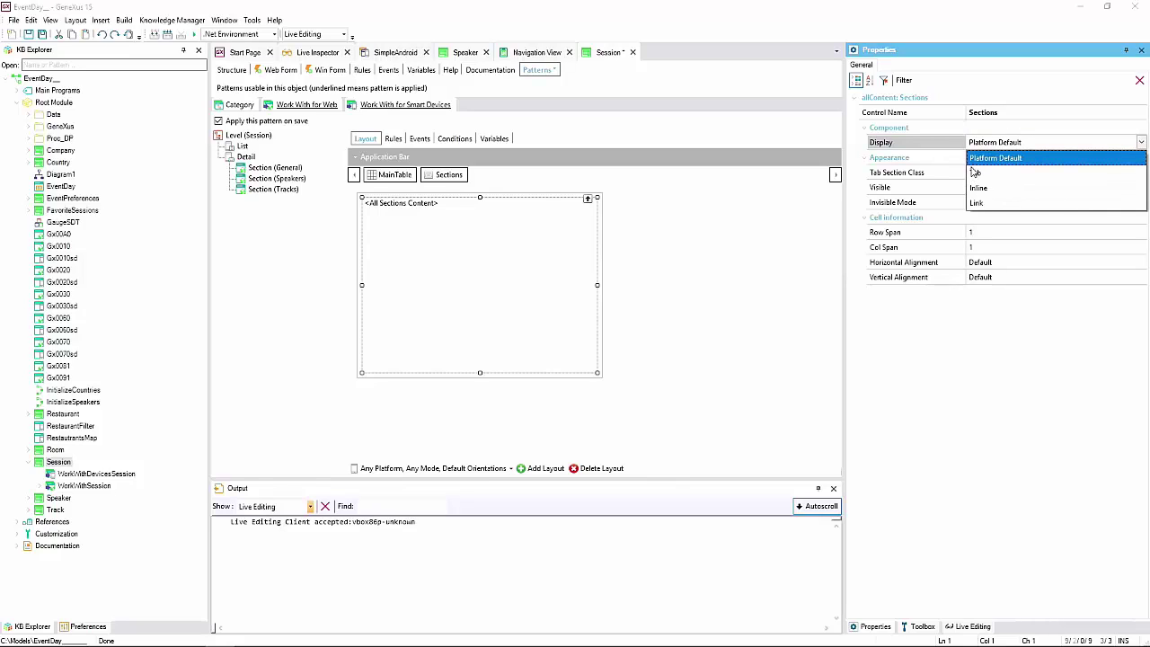
click(636, 237)
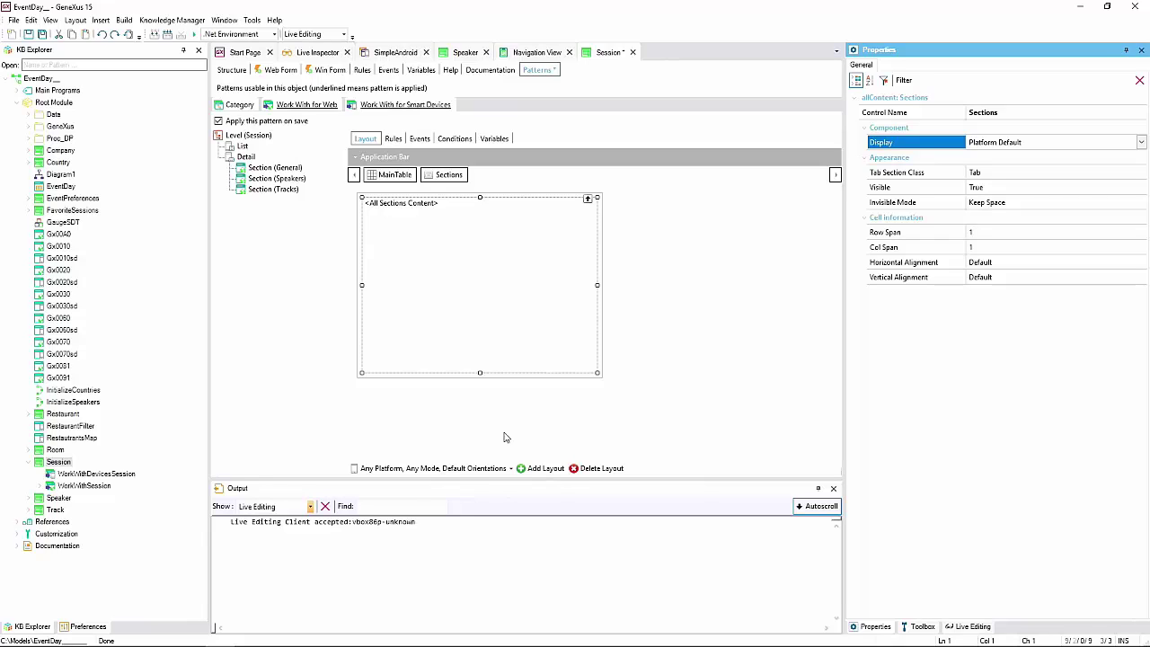
Step: Create an iOS iPad layout for the Session detail, using "Any Platform, Any Mode, Default Orientations" as its template
click(542, 469)
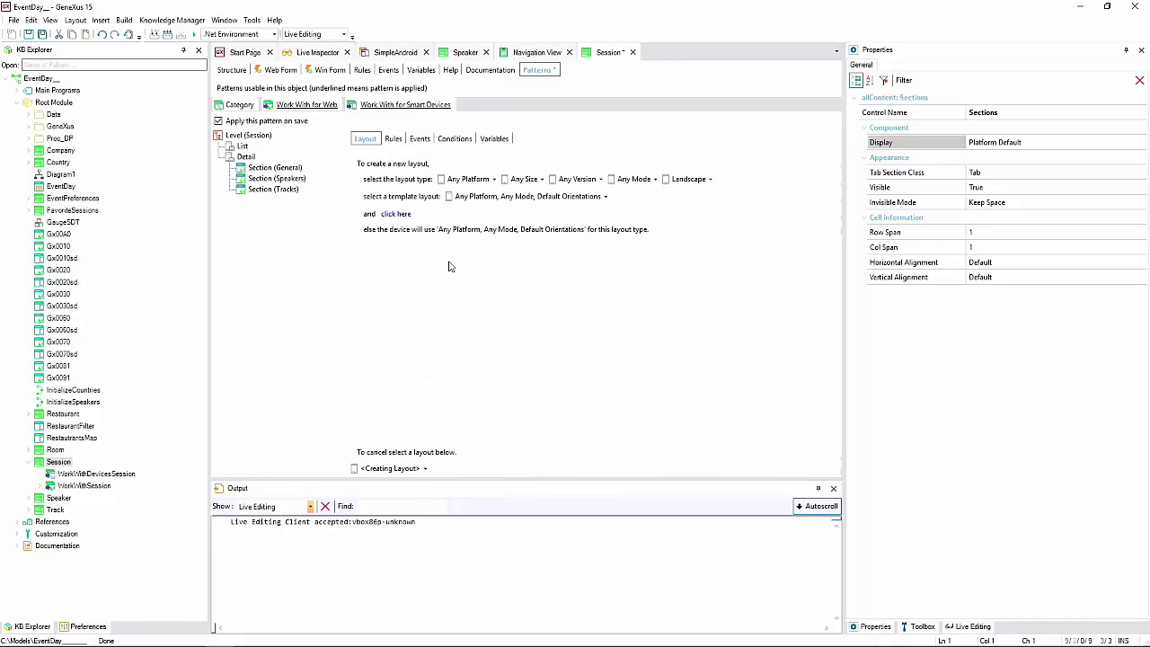
click(468, 179)
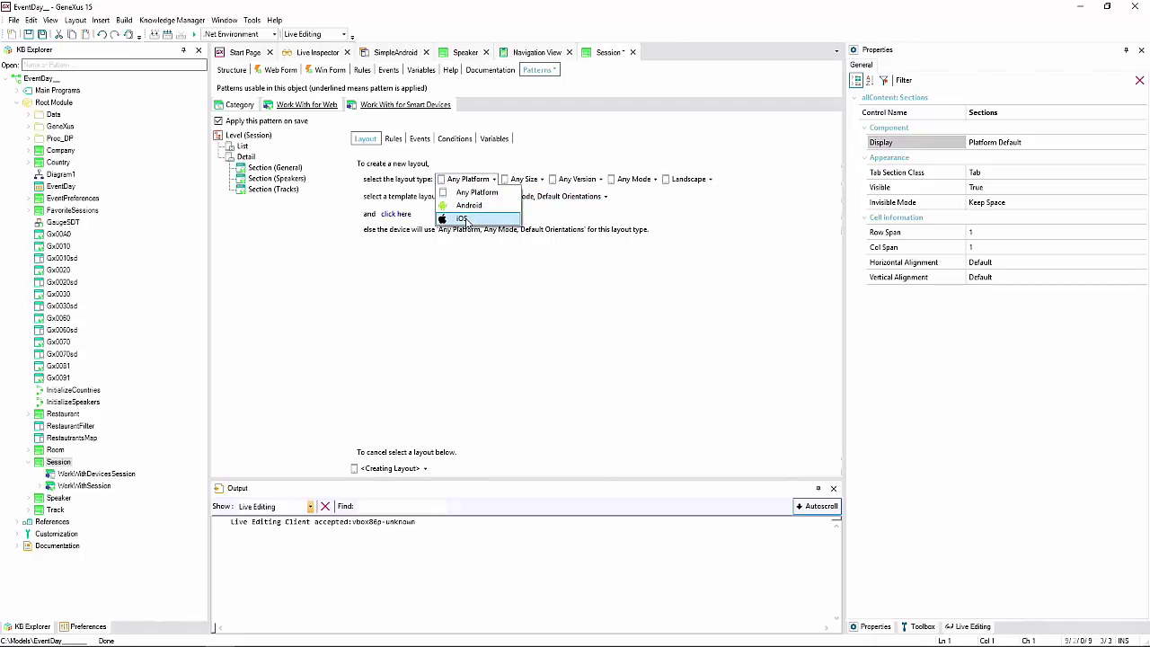
click(462, 219)
click(497, 181)
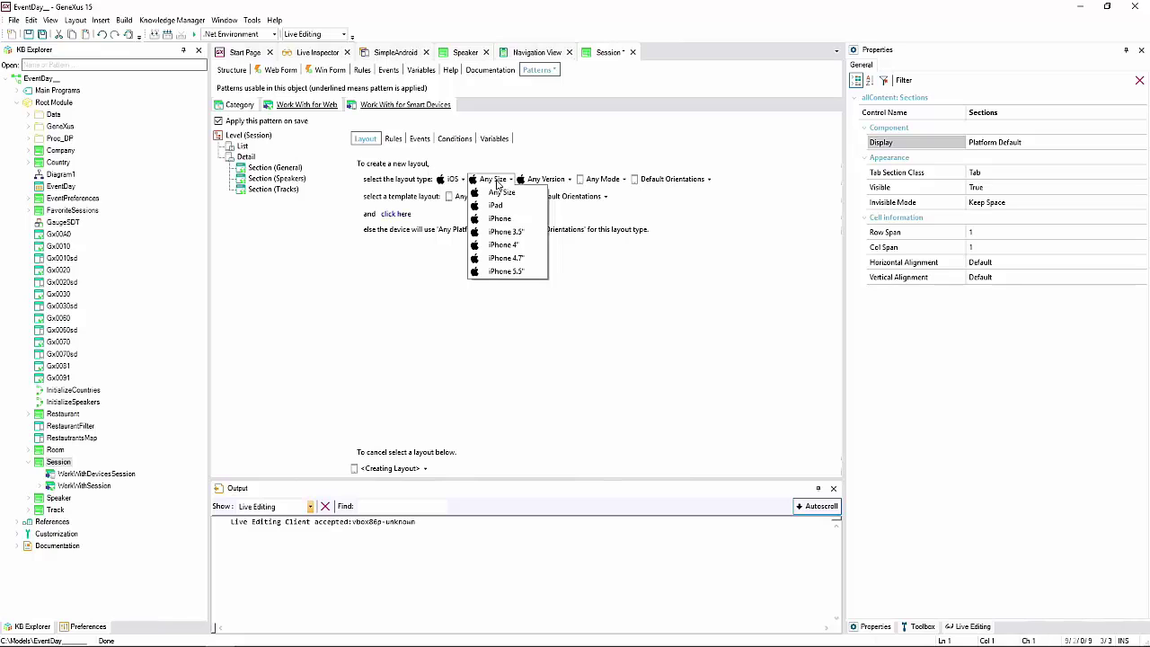
click(503, 208)
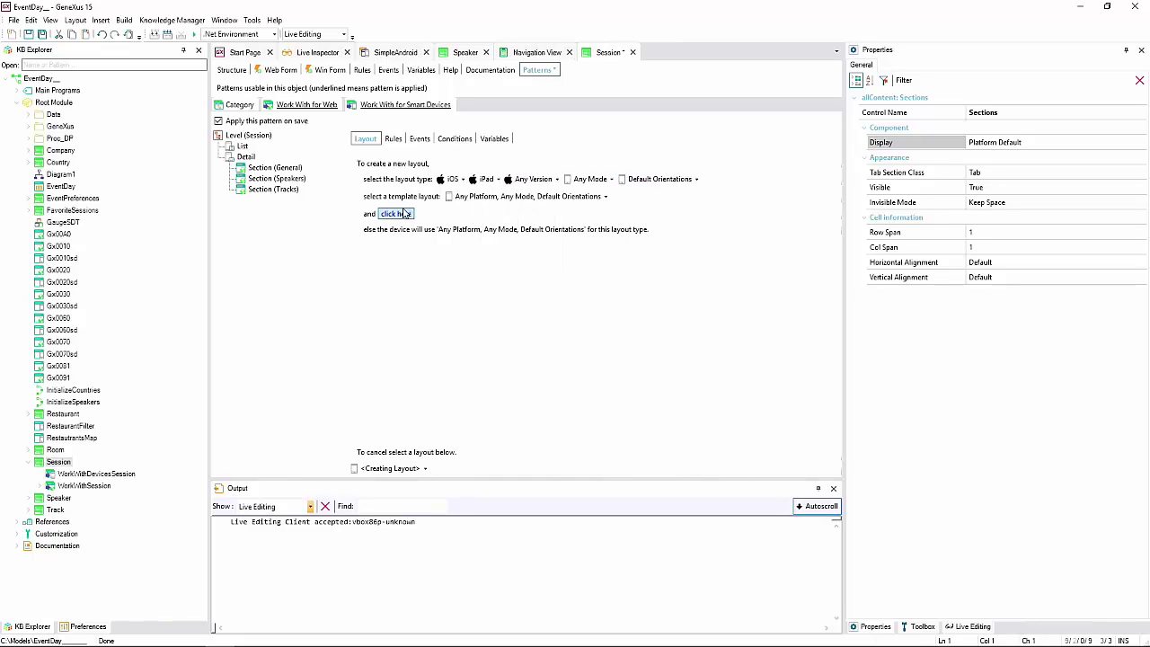
click(602, 198)
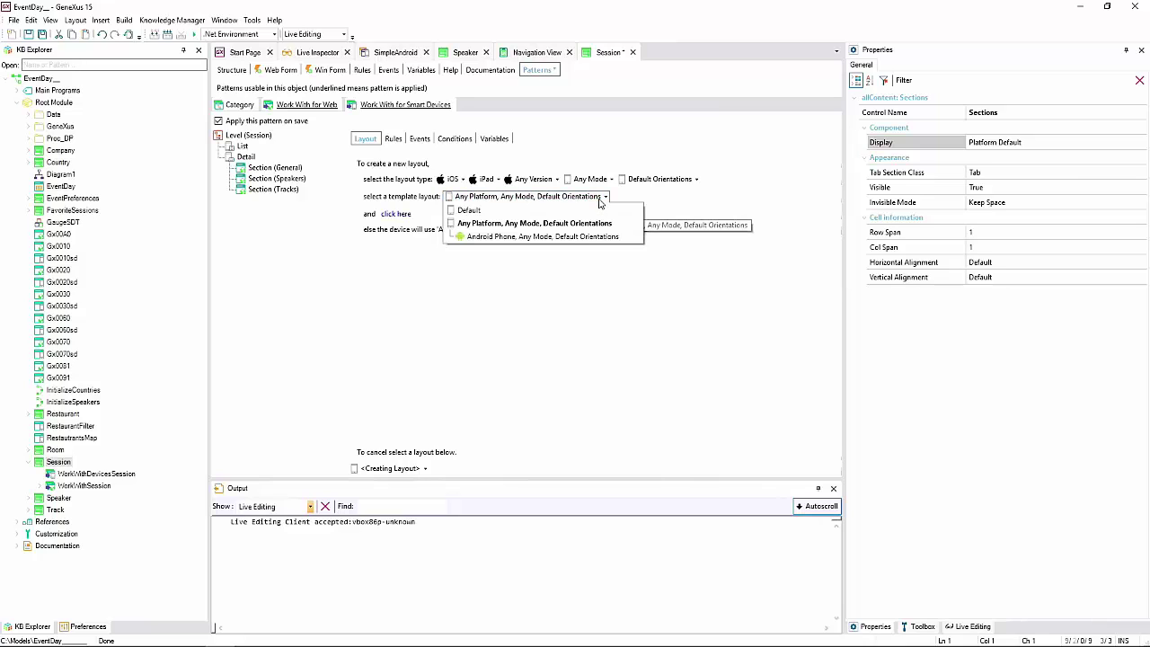
click(537, 225)
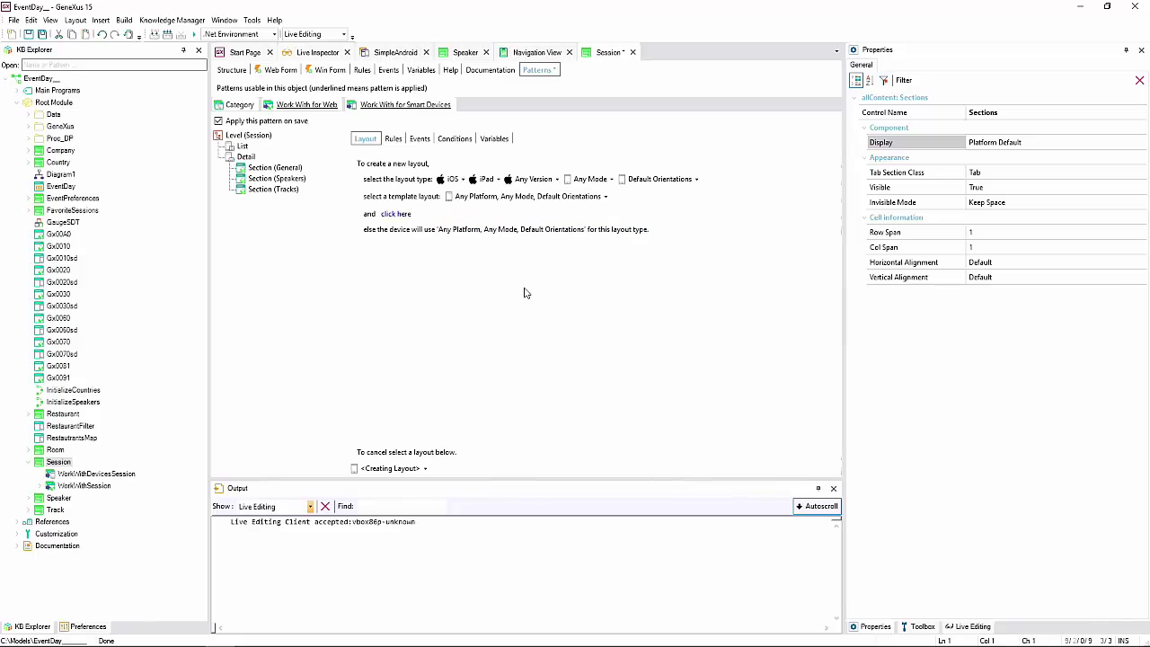
click(395, 214)
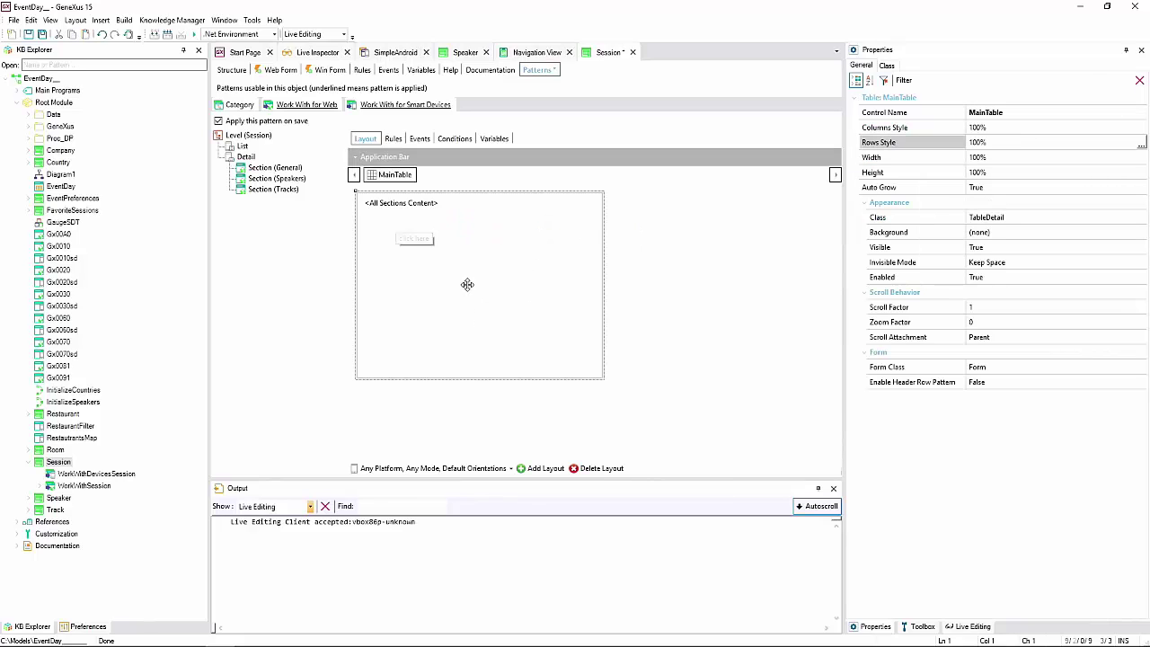
Step: Set the Display property of the All Sections Content control to Inline
click(405, 203)
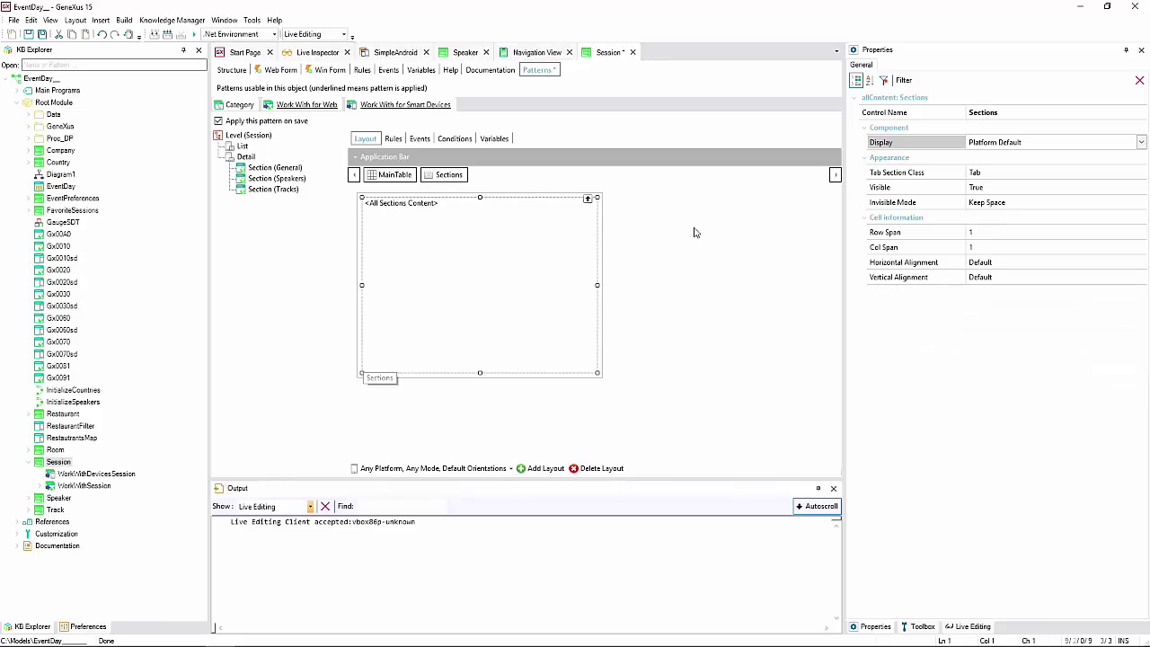
click(1138, 145)
click(1139, 145)
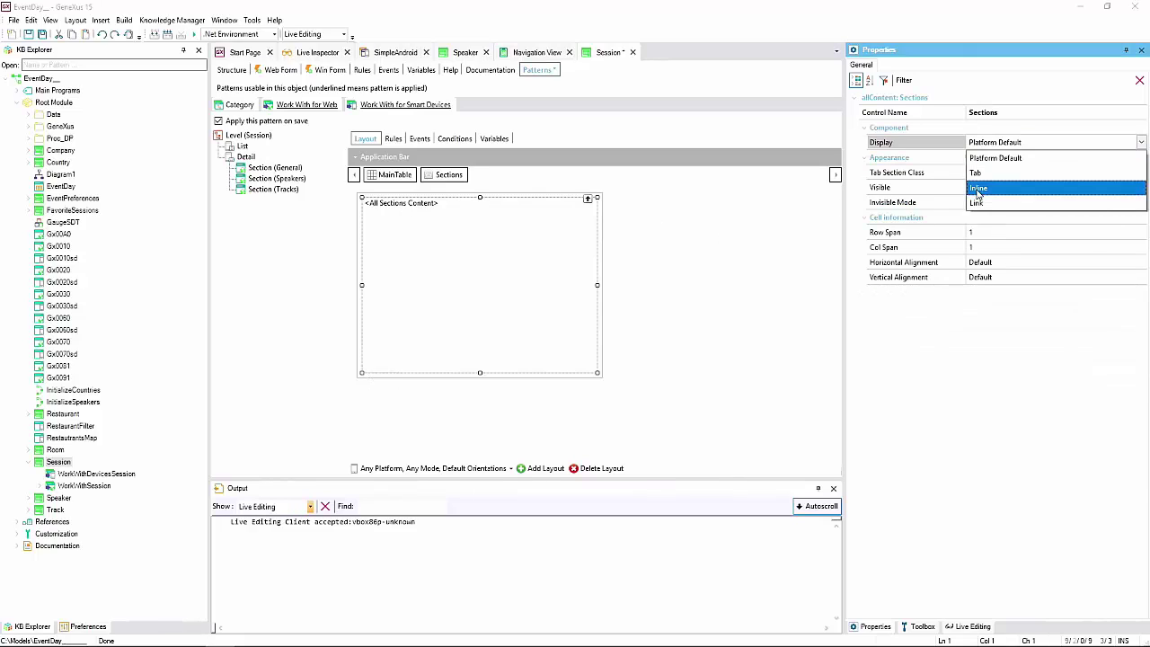
click(979, 189)
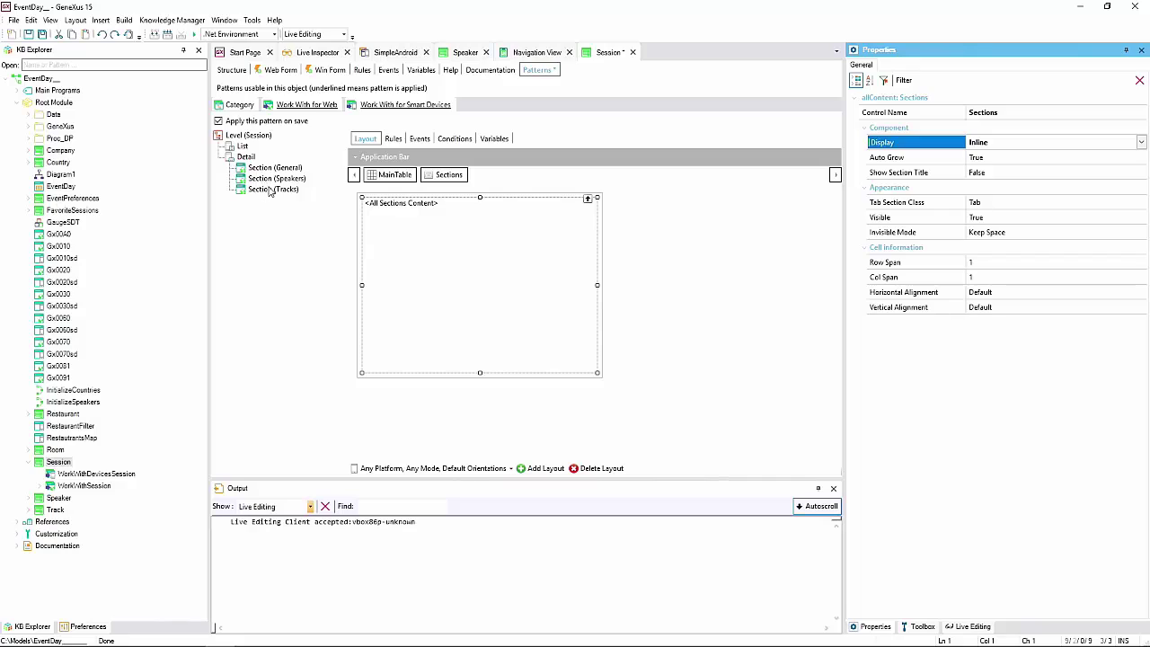
Step: Replace the All Sections Content control in the main table with Section: General and, below it, Section: Speakers
click(376, 206)
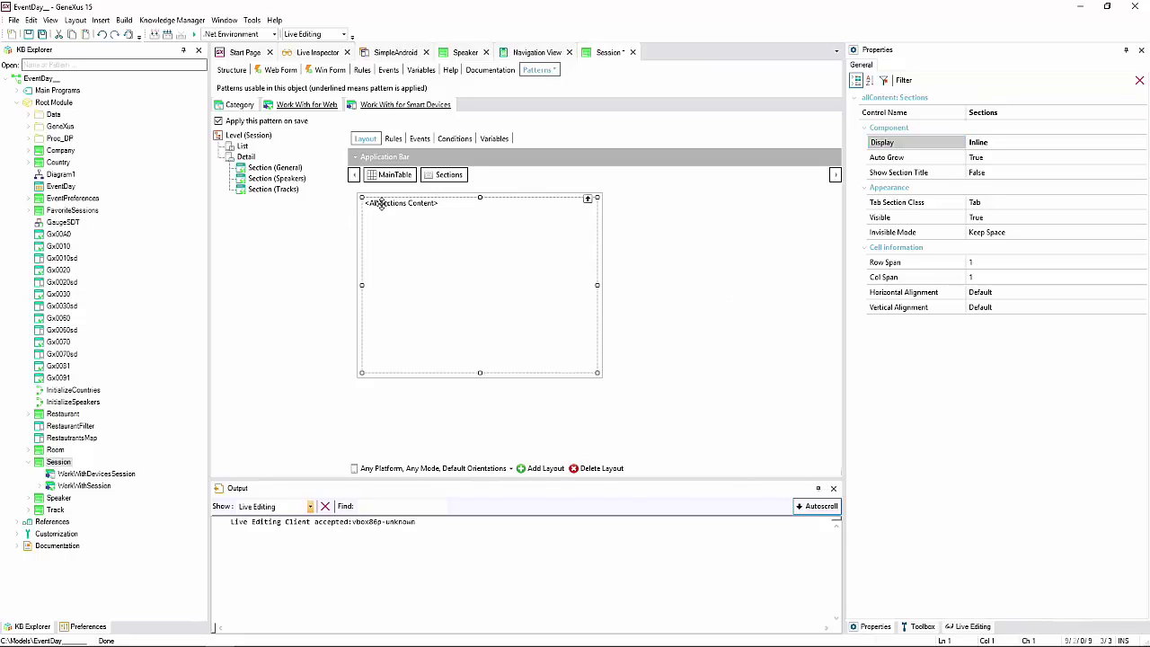
key(Delete)
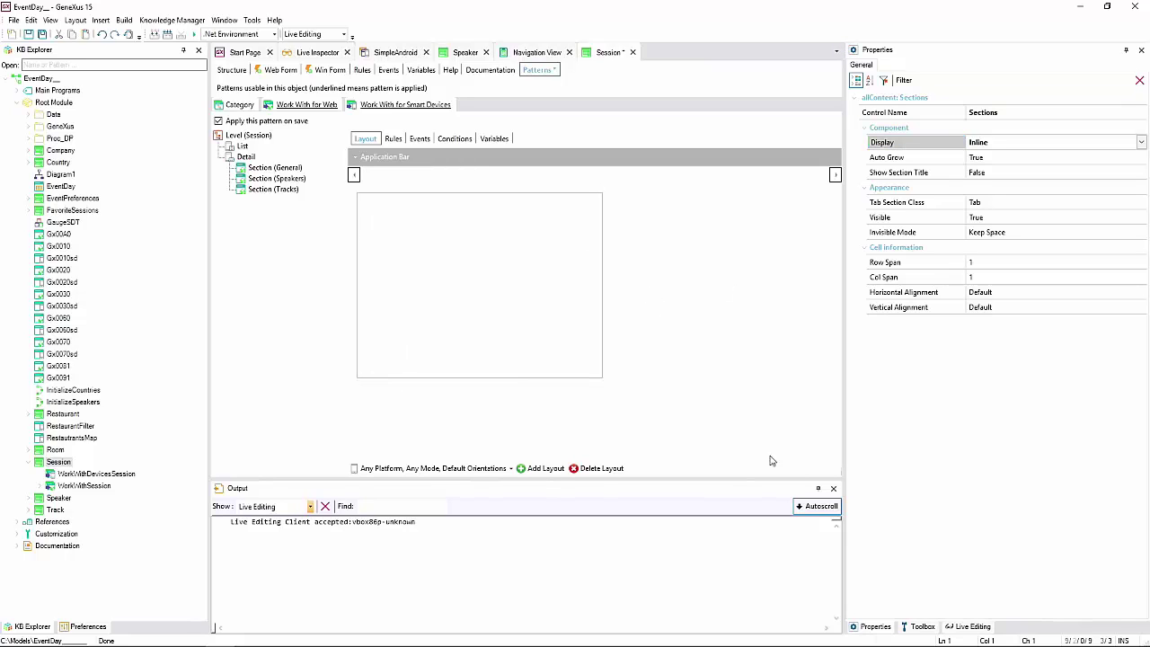
click(921, 626)
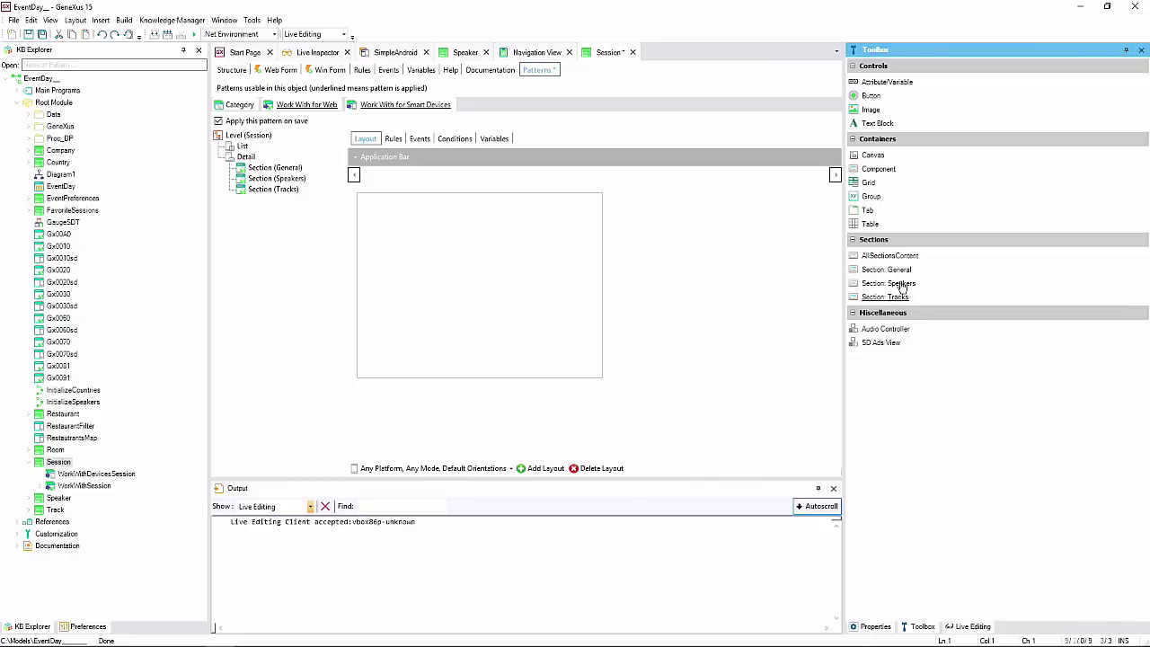
drag(897, 271, 539, 251)
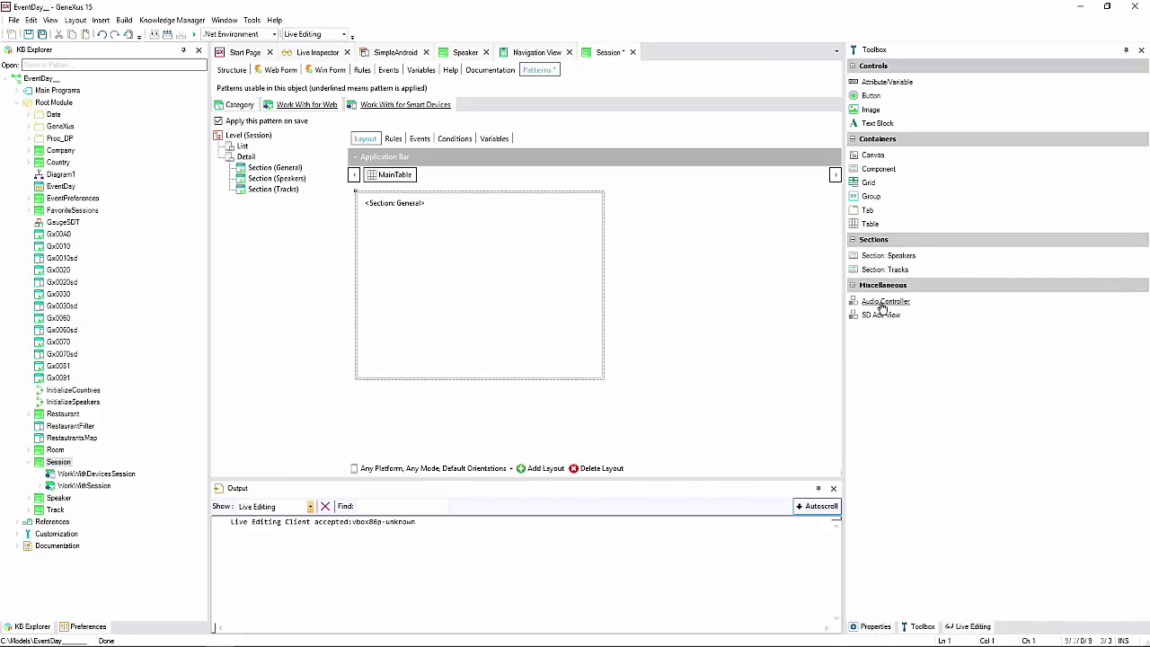
drag(888, 256, 411, 238)
Step: Review the properties of the General and Speakers section controls, including their Display setting
click(390, 199)
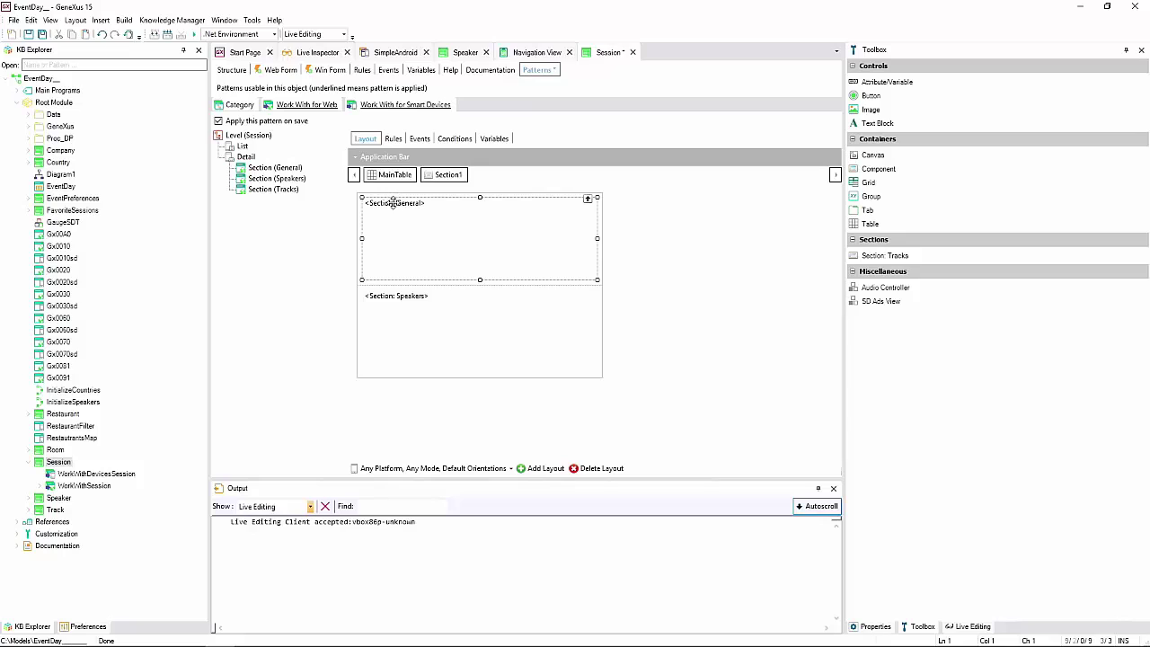
click(876, 628)
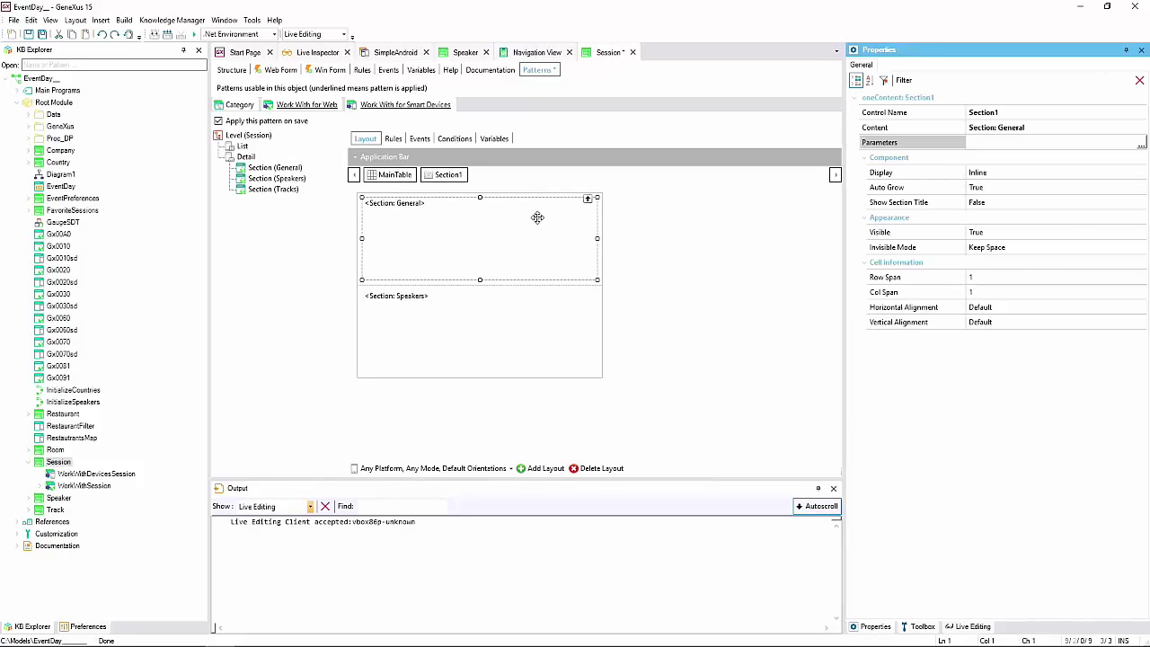
click(406, 308)
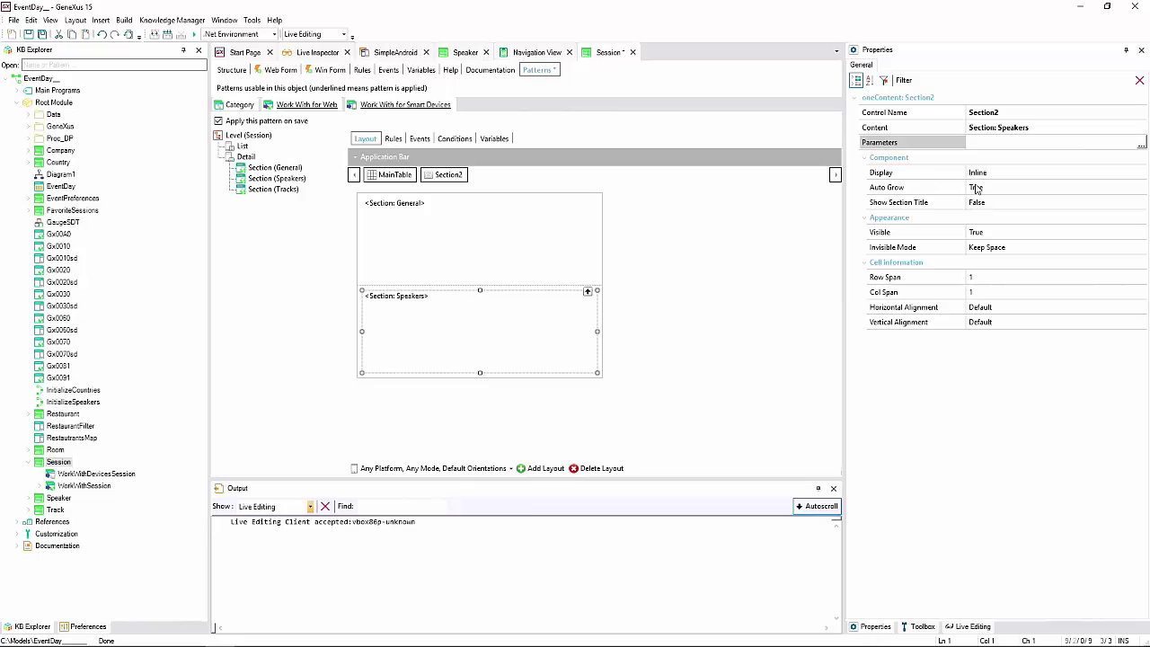
click(596, 258)
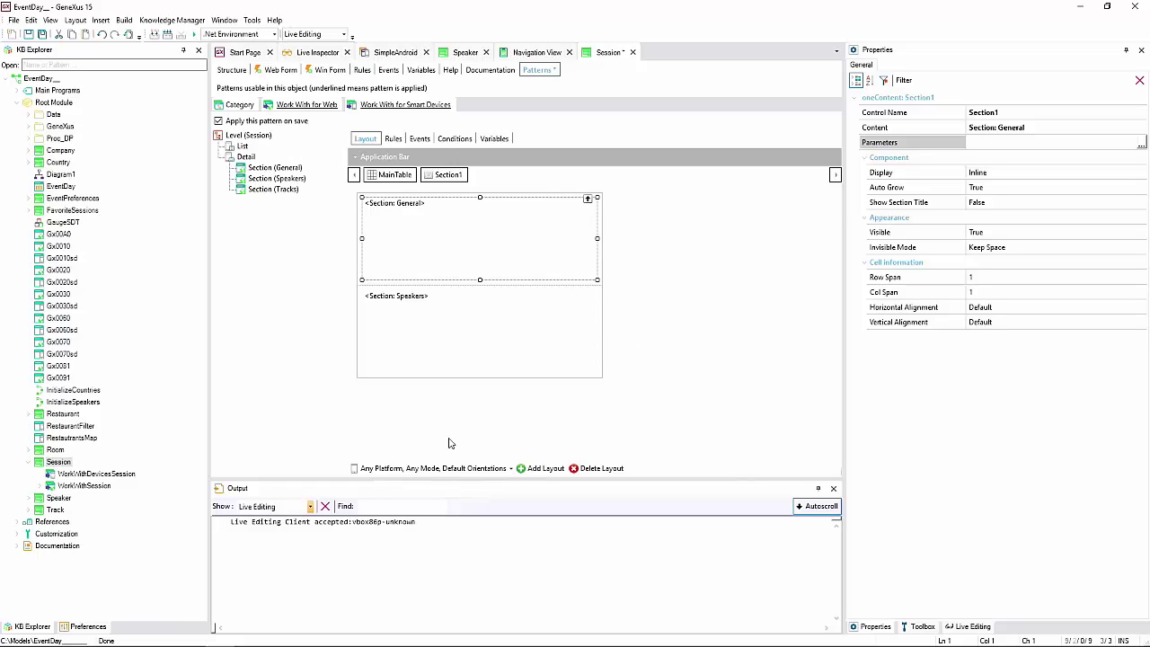
Step: Check which layouts are defined for the Session detail
click(449, 468)
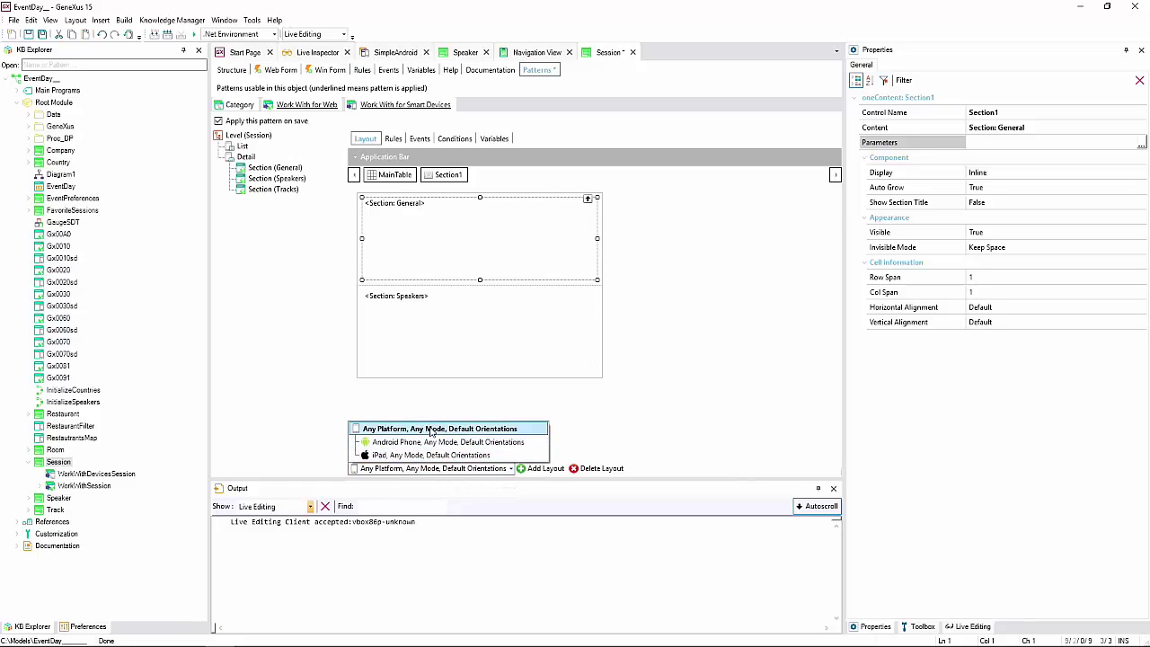
click(477, 431)
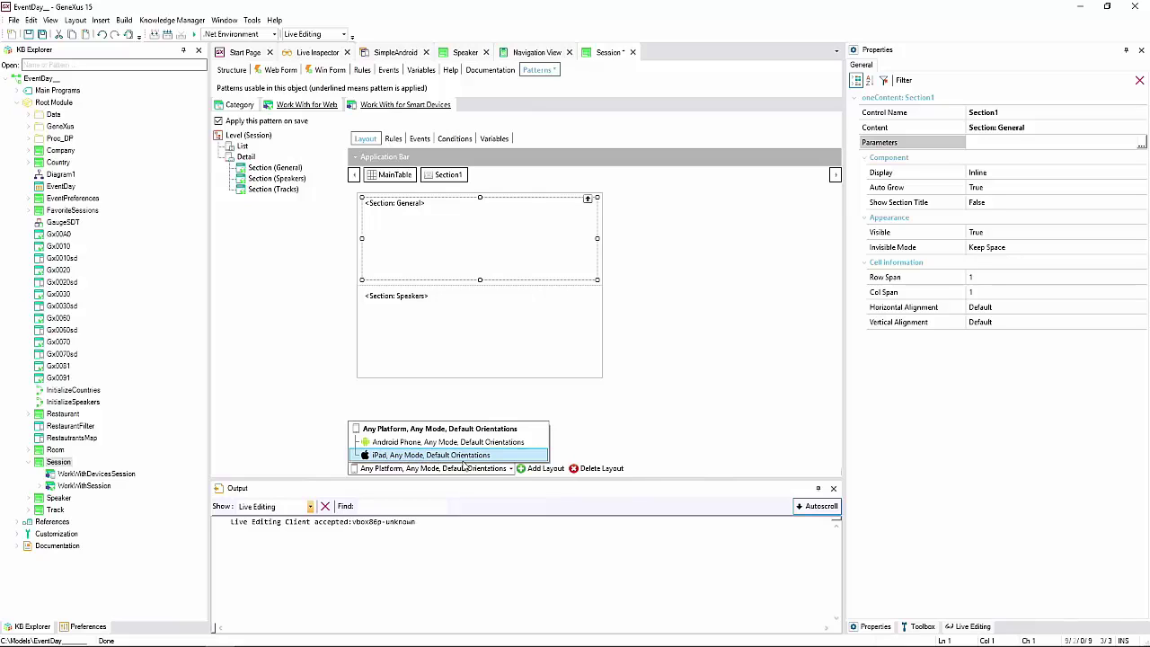
click(606, 433)
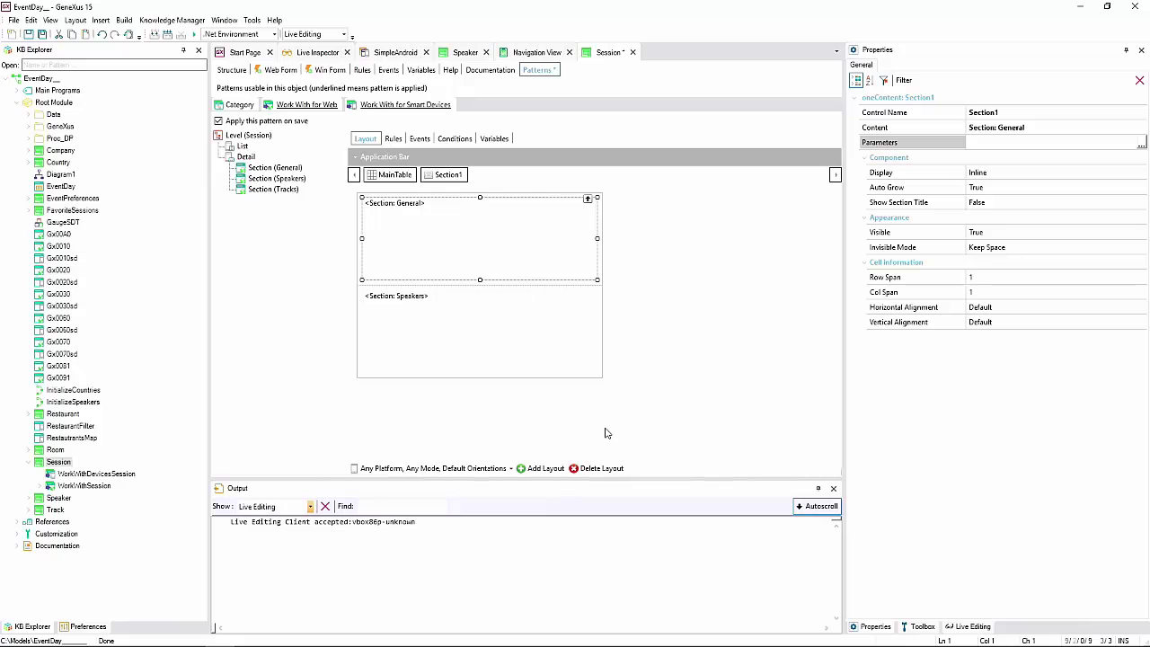